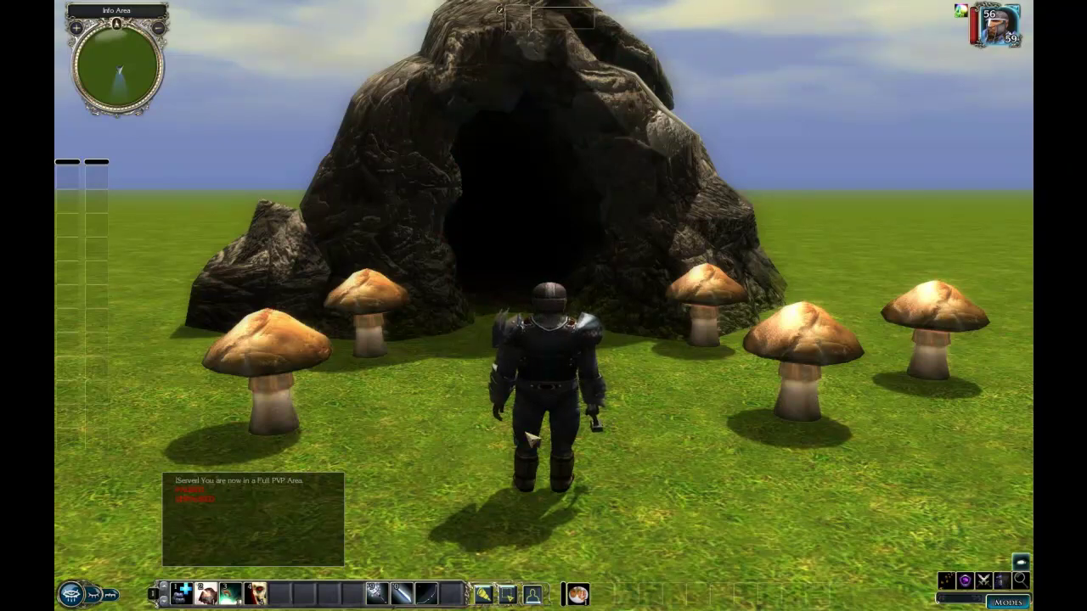
Tilt the camera down and run the character to the cave entrance to trigger its cutscene
middle_drag(534, 439, 605, 414)
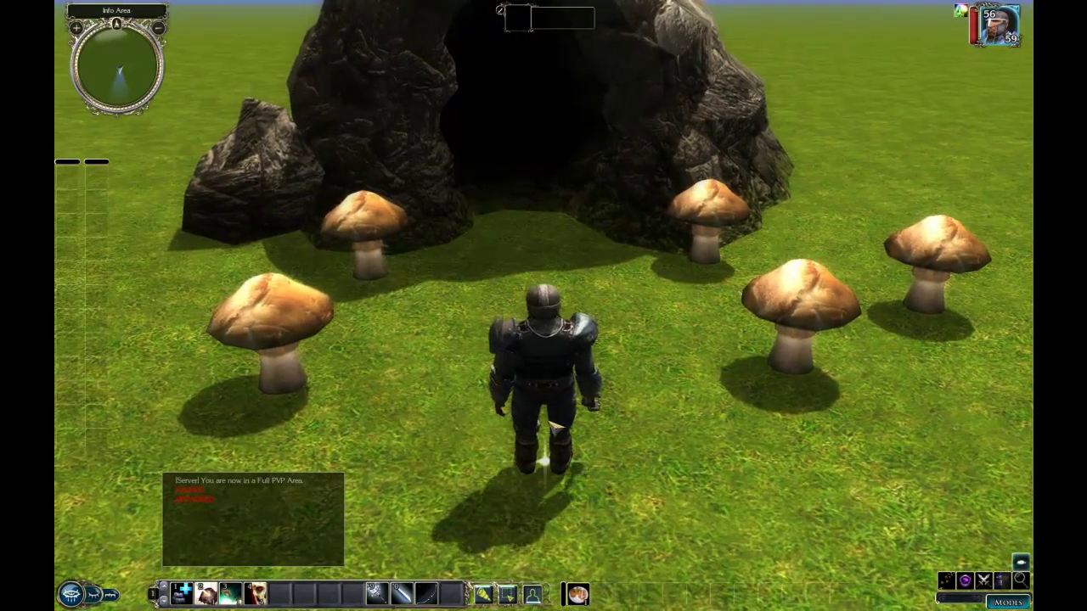
click(638, 329)
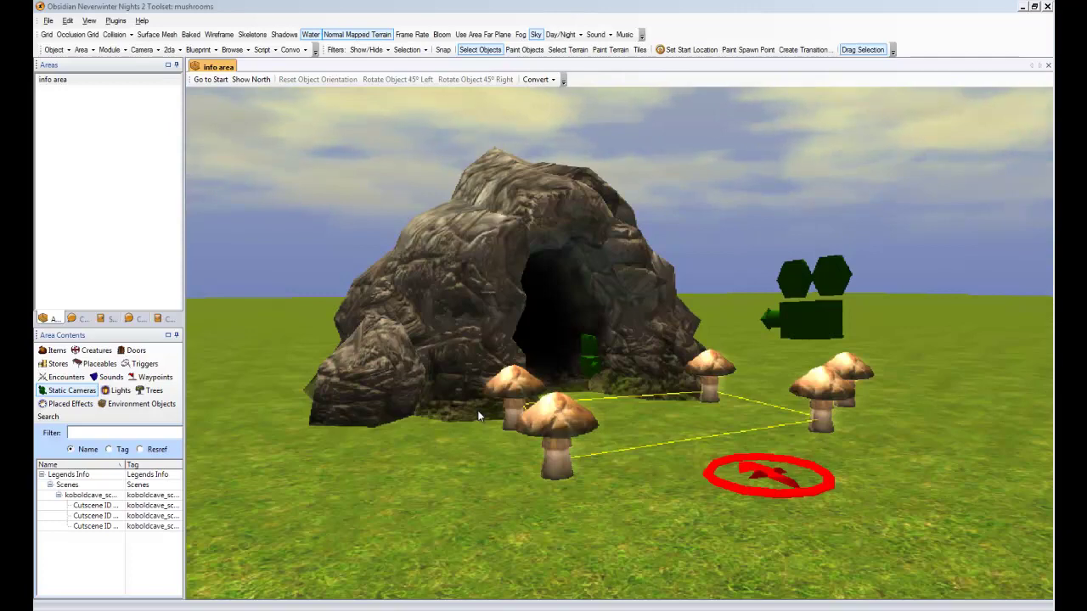
Orbit and zoom the area viewport to inspect the cave, mushroom ring and cutscene camera
middle_drag(483, 427, 499, 387)
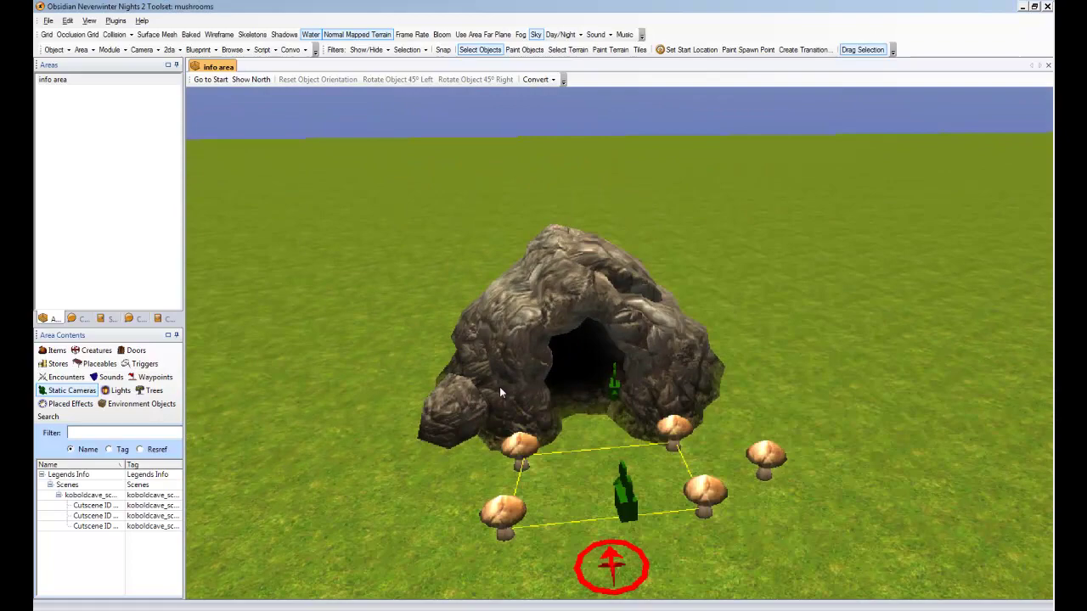
middle_drag(411, 457, 420, 400)
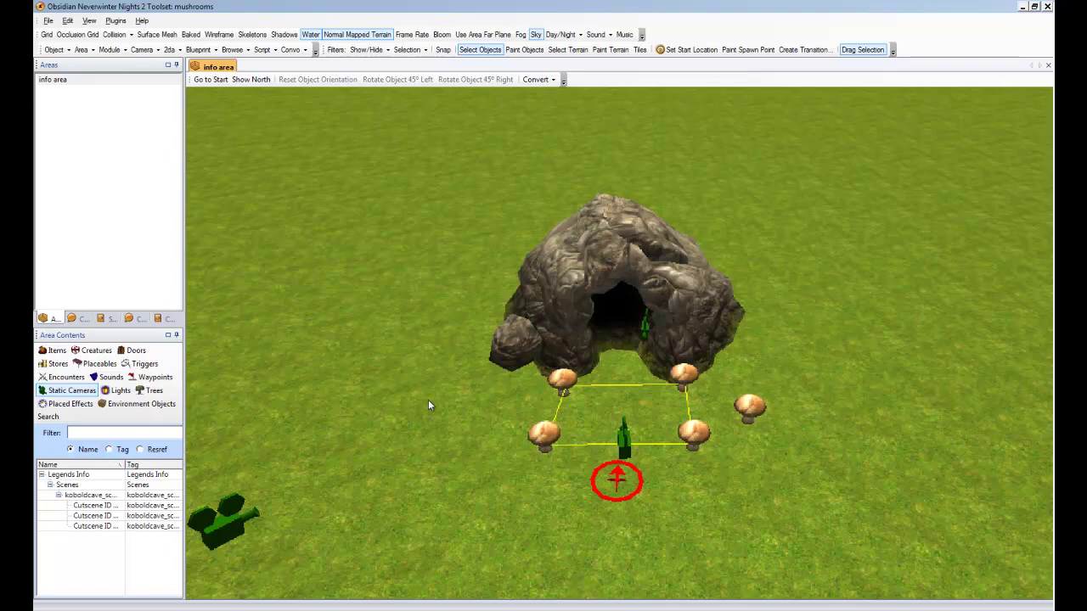
middle_drag(428, 399, 445, 379)
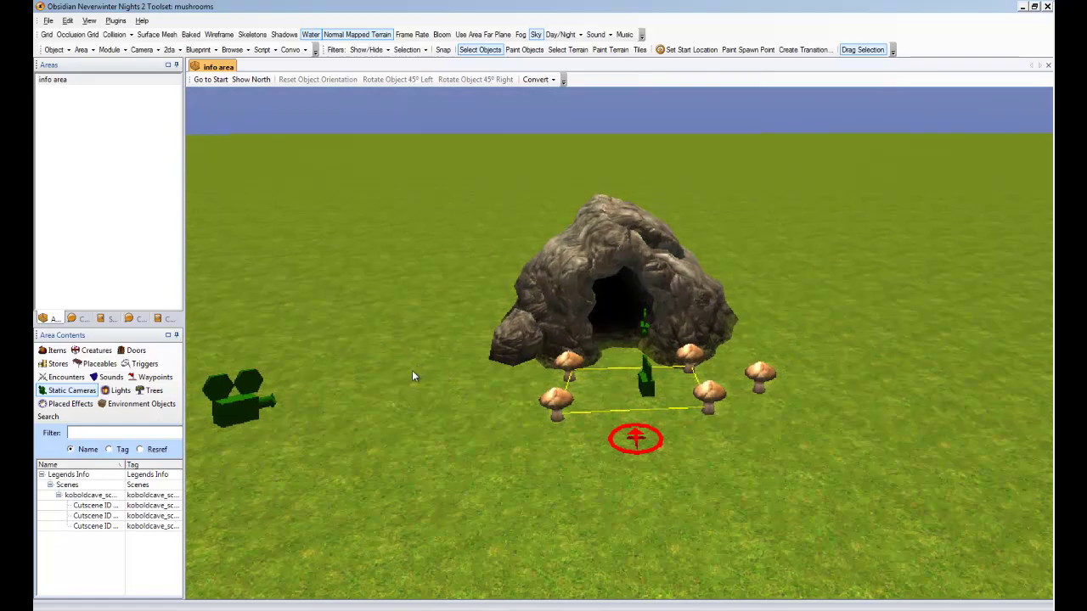
middle_drag(754, 350, 776, 327)
scroll(747, 396, up, 3)
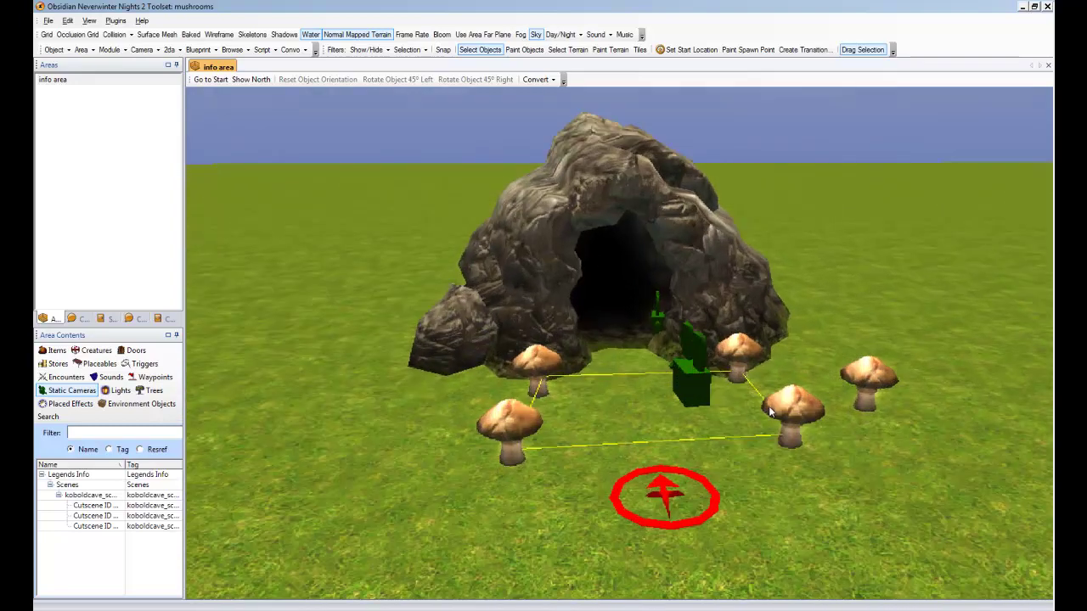
scroll(769, 412, down, 2)
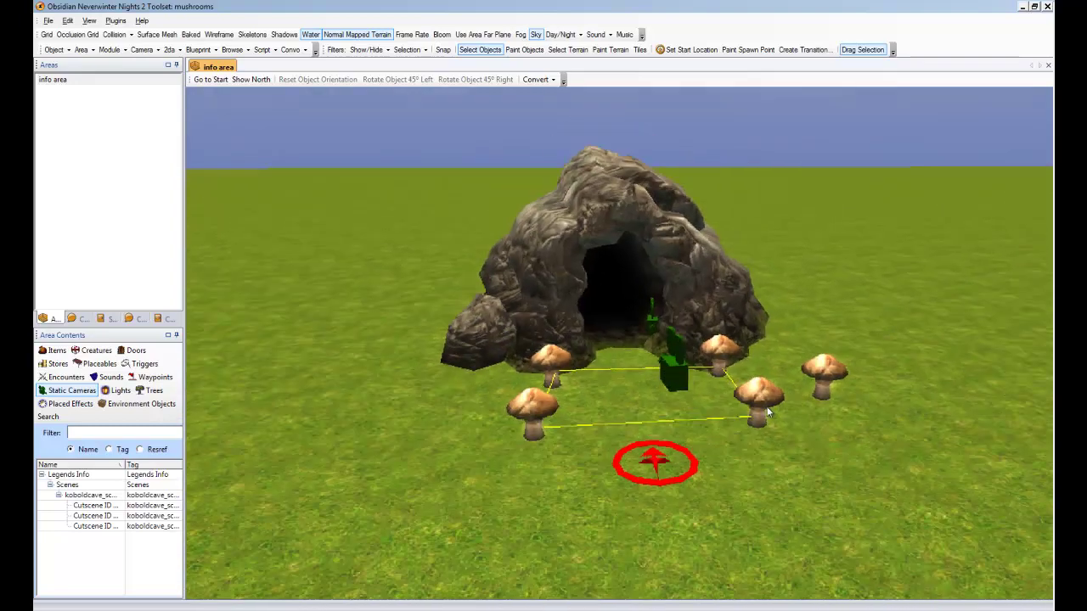
middle_drag(828, 420, 824, 423)
scroll(721, 498, down, 2)
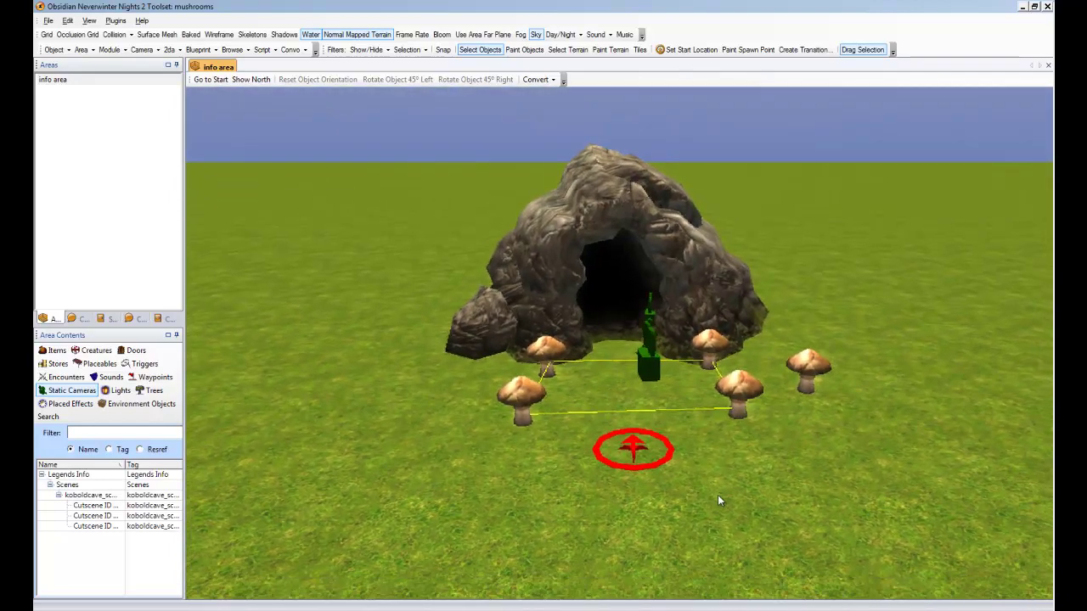
mouse_move(717, 495)
middle_down()
mouse_move(718, 470)
mouse_move(729, 482)
middle_up()
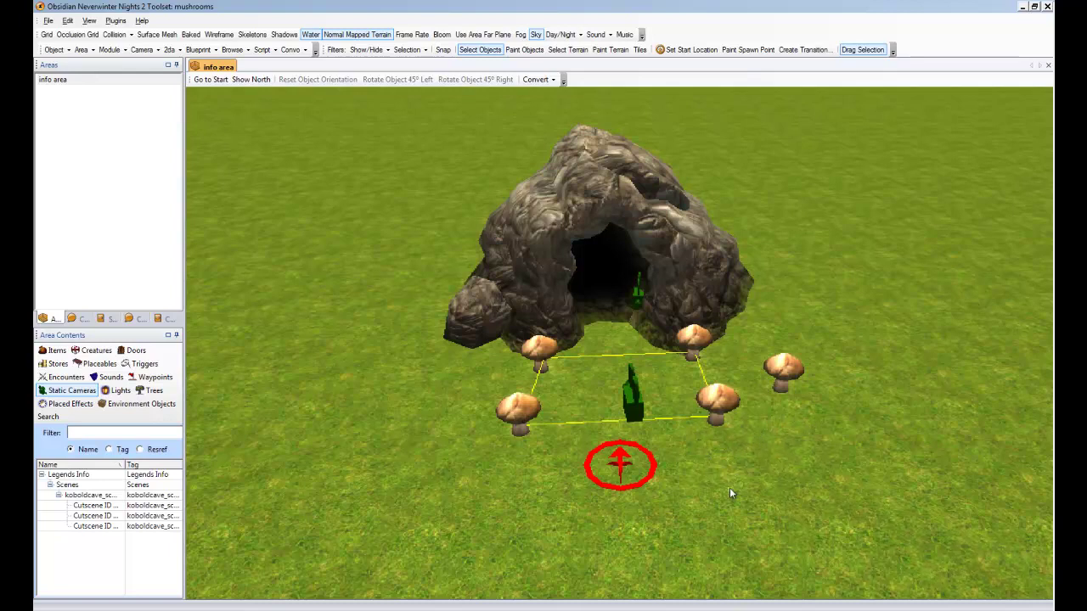
scroll(741, 433, down, 1)
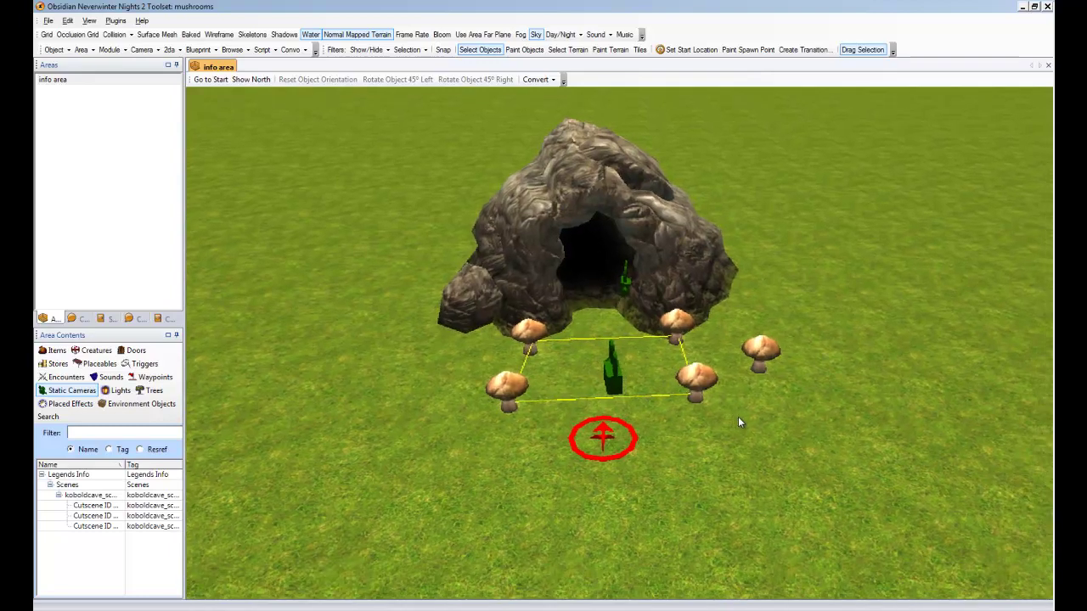
middle_drag(738, 417, 747, 417)
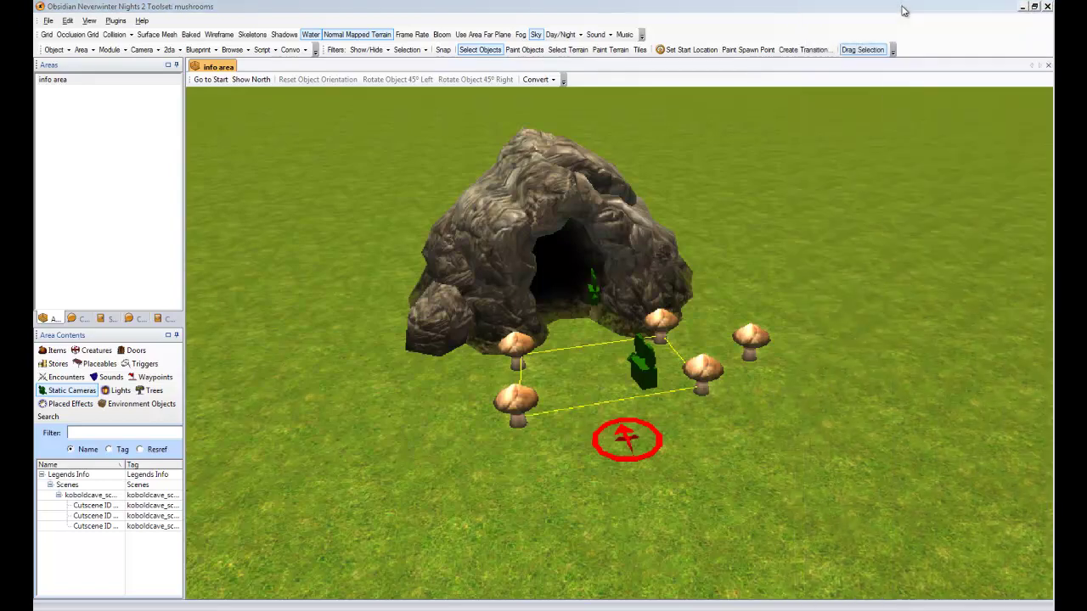
Copy the Aldanon blueprint from Creatures > NPCs into the module
mouse_move(904, 10)
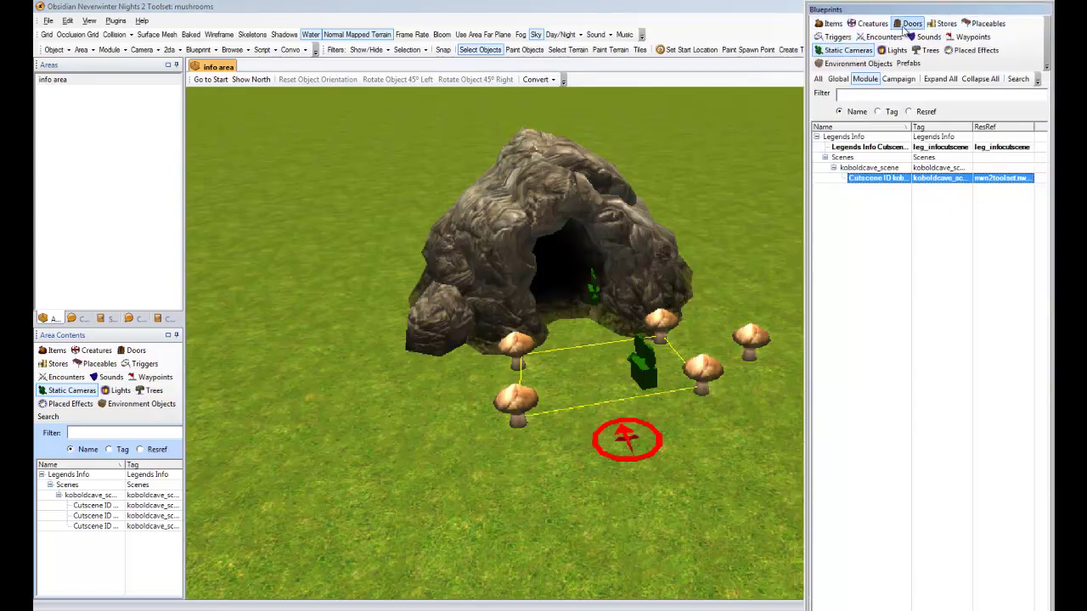
click(870, 23)
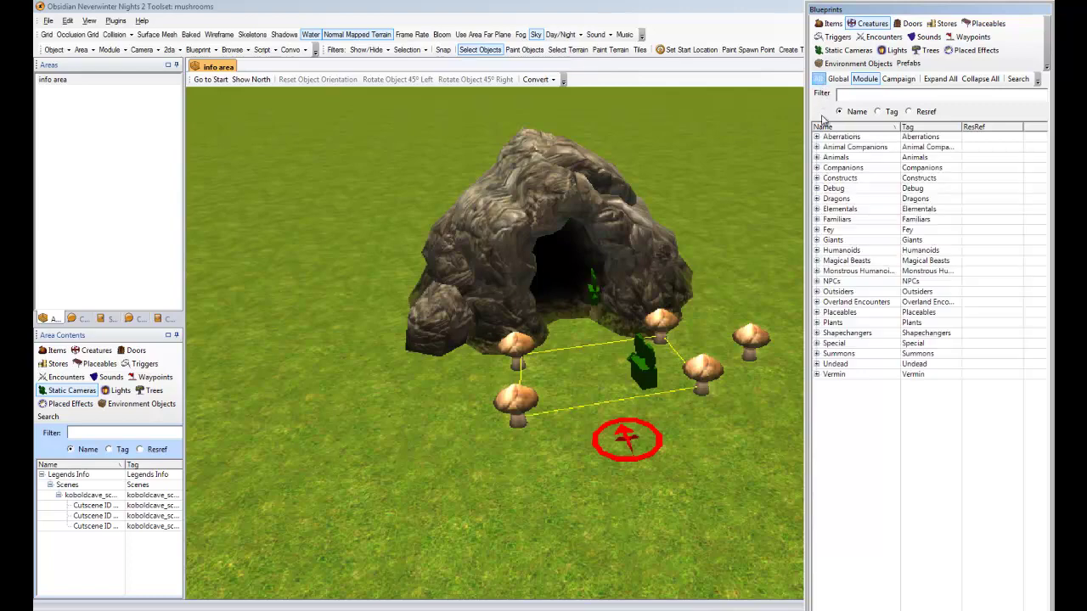
click(817, 250)
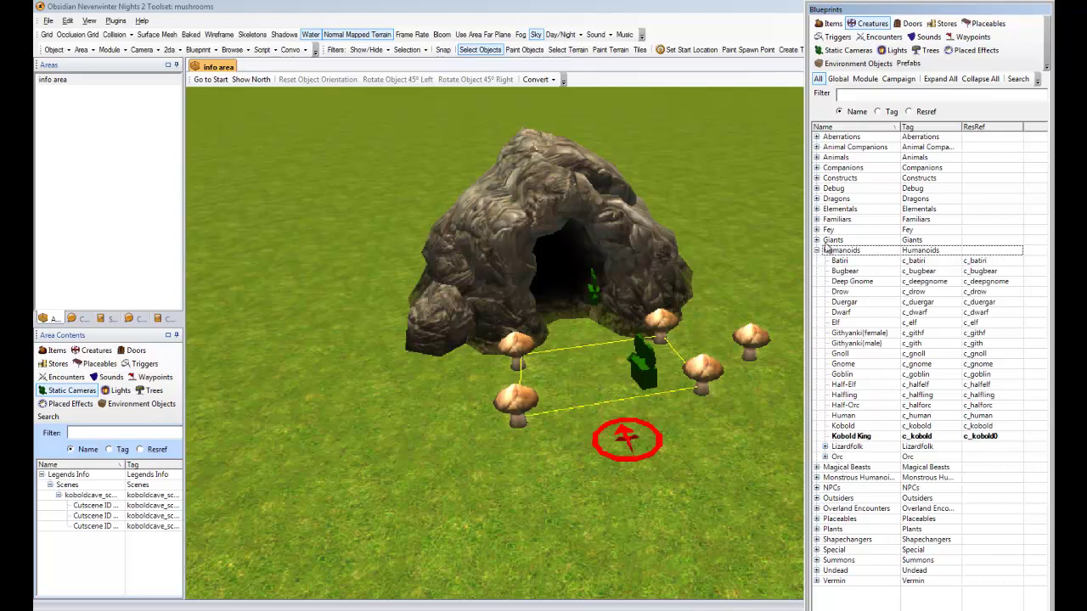
click(818, 250)
click(817, 281)
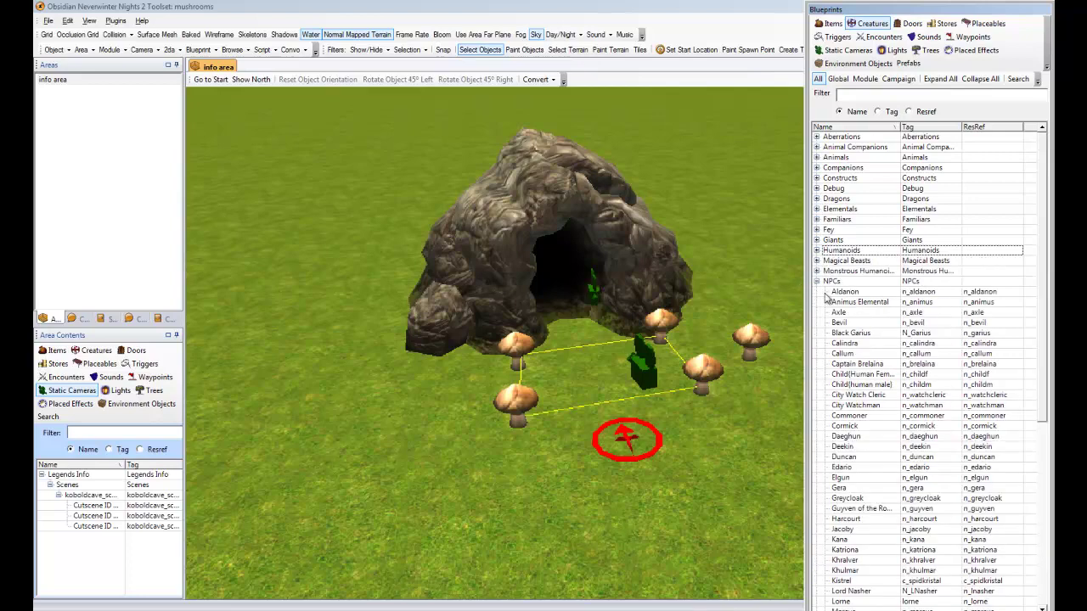
click(854, 293)
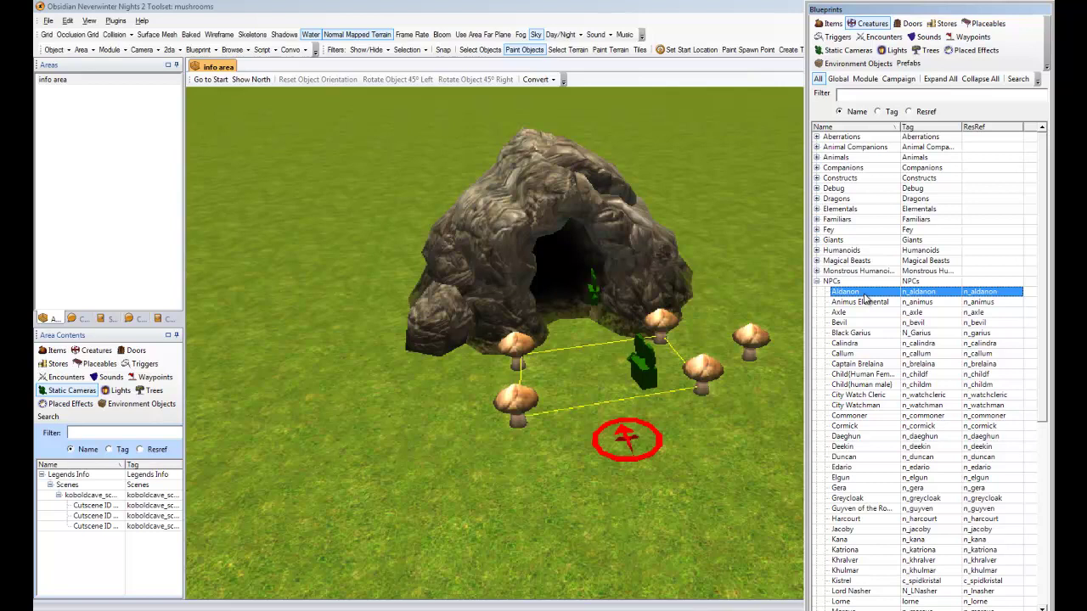
right_click(868, 296)
mouse_move(951, 327)
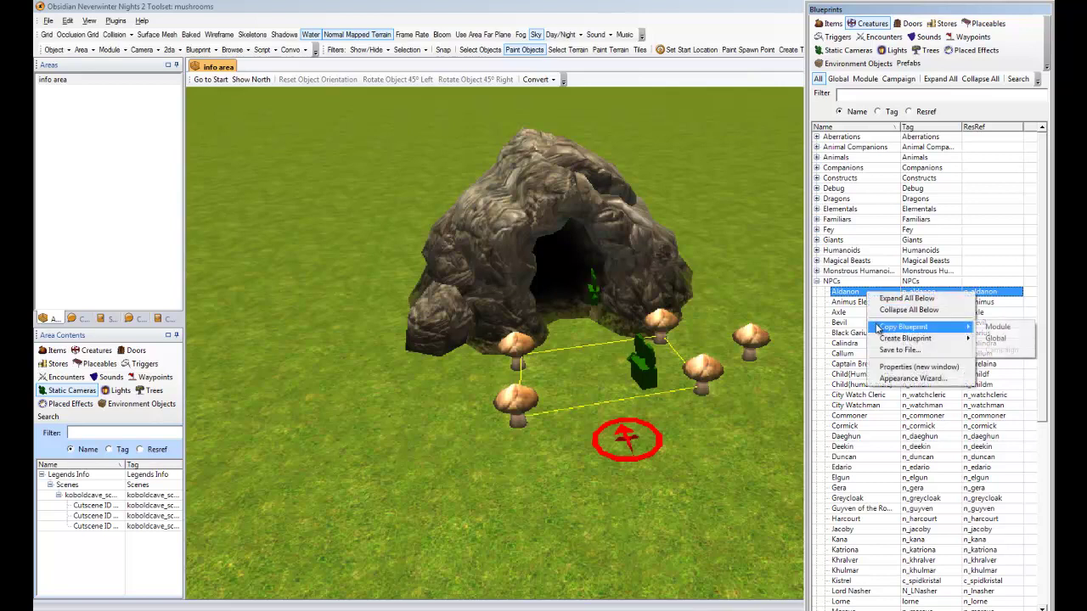
click(1004, 330)
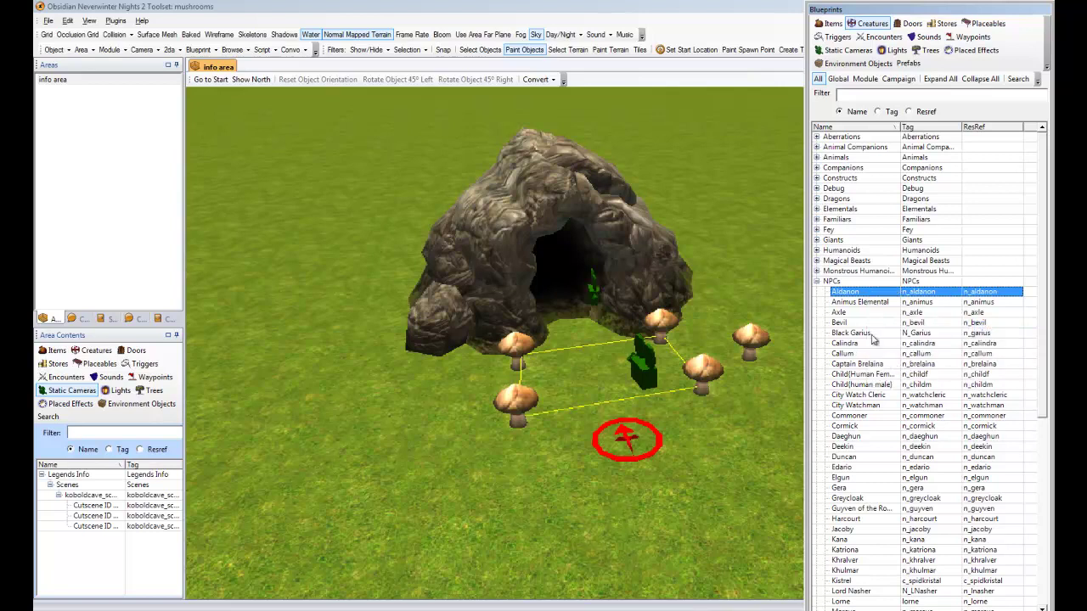
Filter blueprints to Module and select the Aldanon copy under Humanoids > NPCs
click(864, 80)
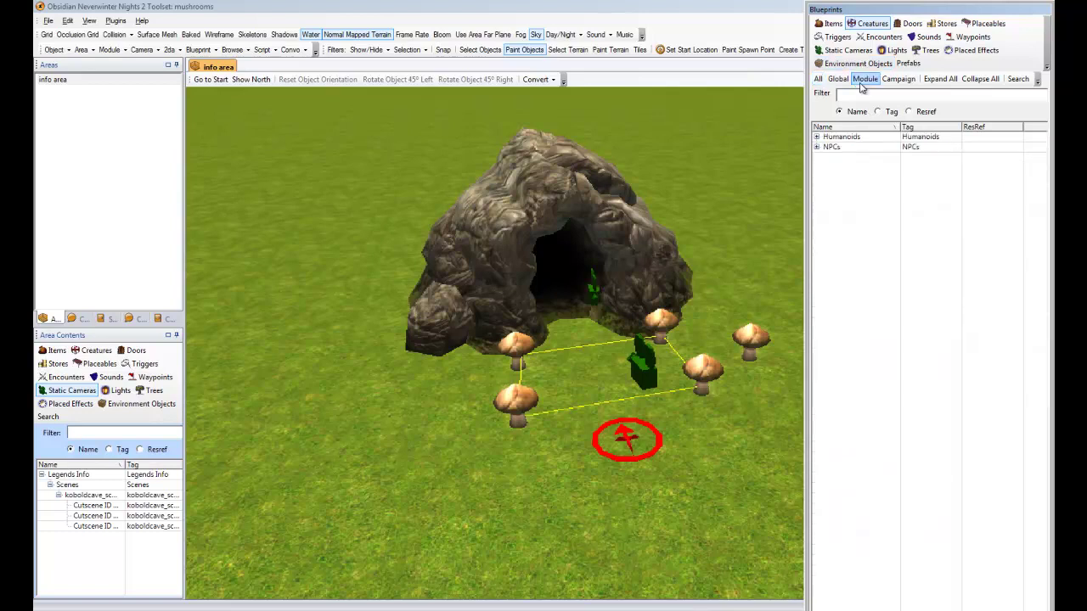
click(817, 138)
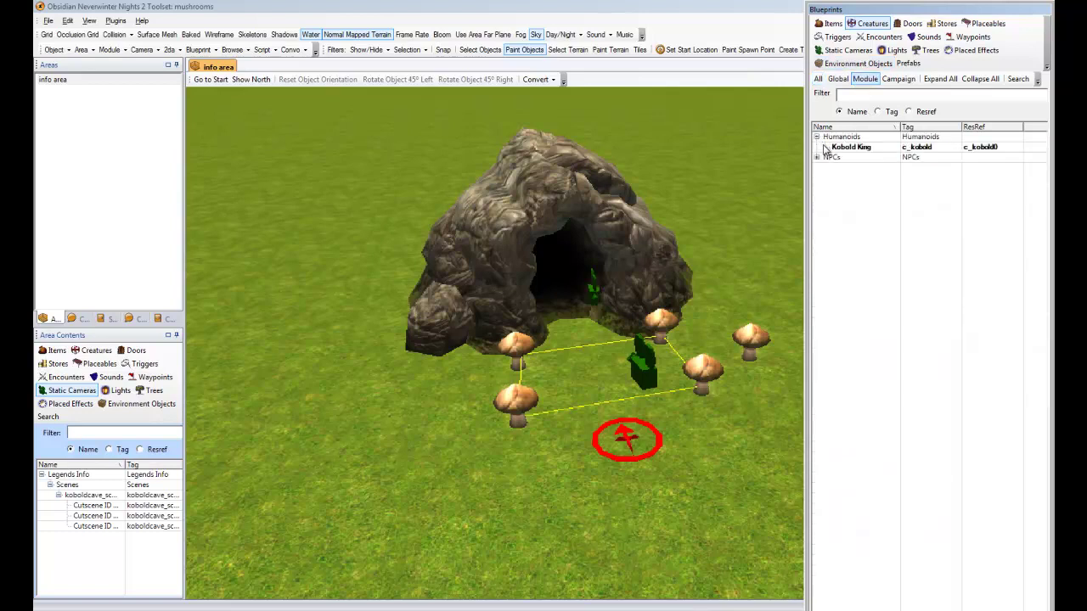
click(817, 158)
click(846, 169)
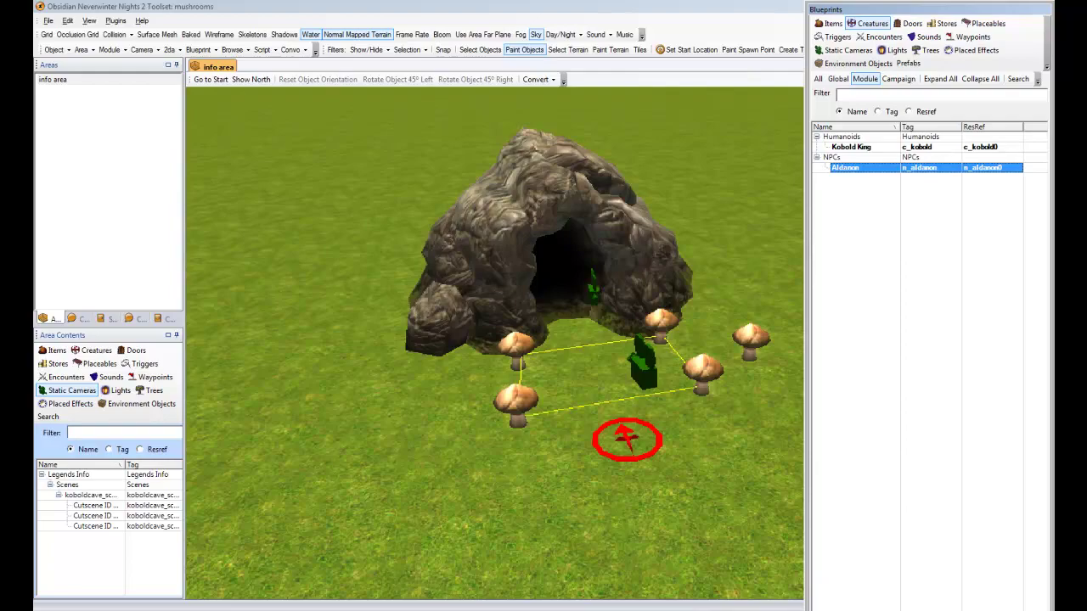
Set Aldanon's faction to Commoner
drag(849, 9, 703, 18)
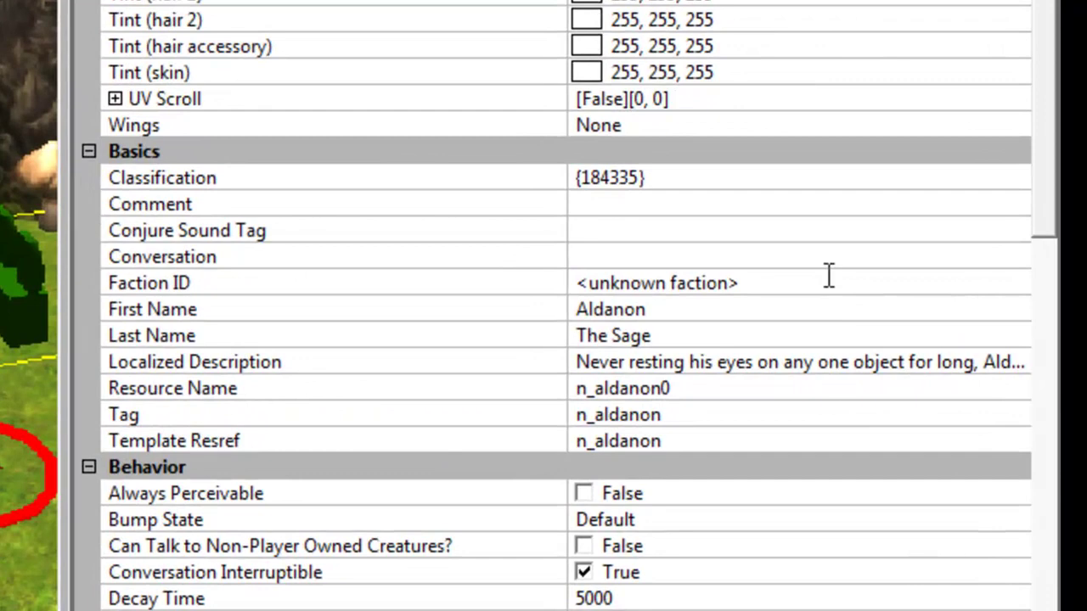
click(865, 302)
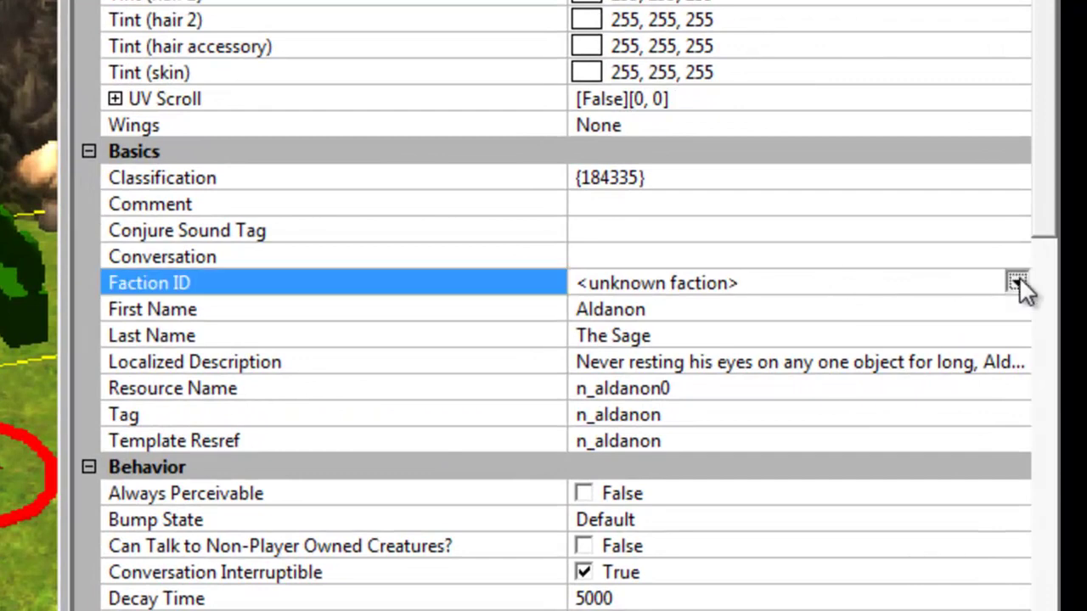
click(1021, 305)
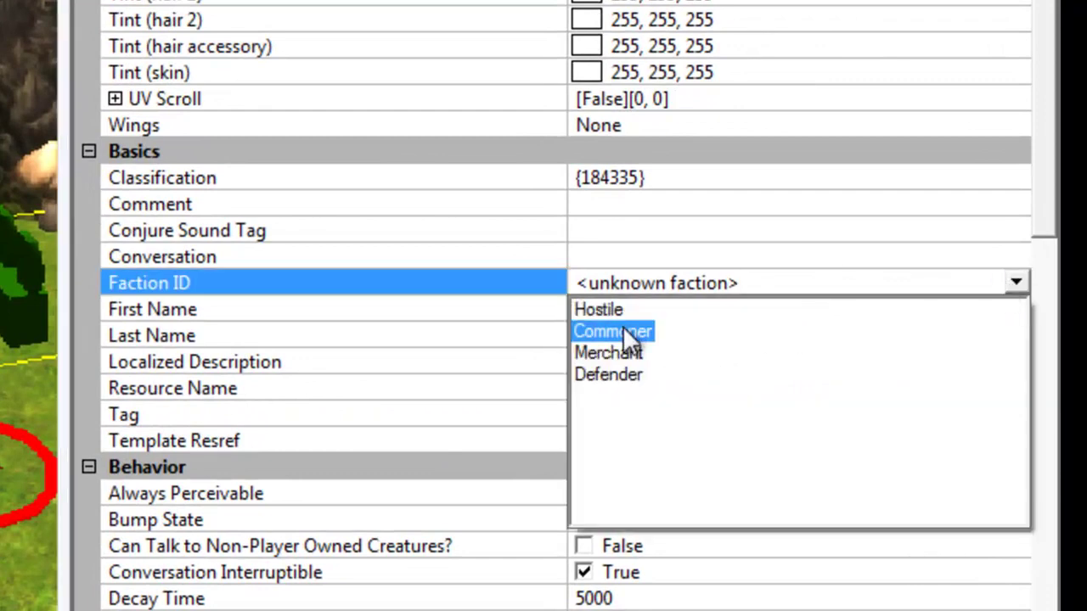
click(624, 331)
Set Aldanon's Walk Rate to Immobile
drag(1036, 98, 1002, 498)
scroll(934, 526, up, 4)
click(878, 572)
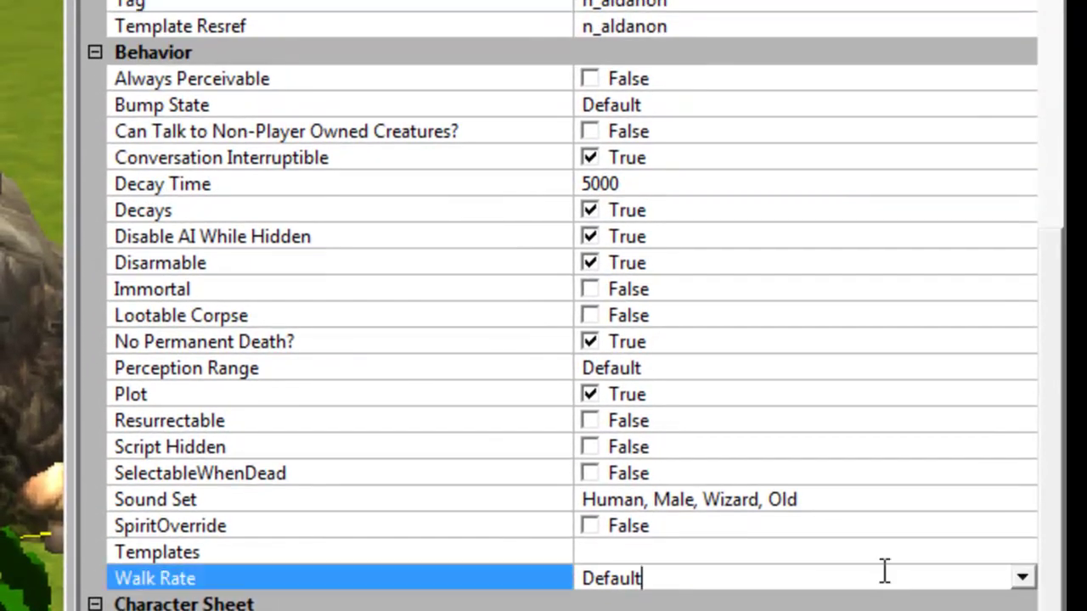
click(1022, 579)
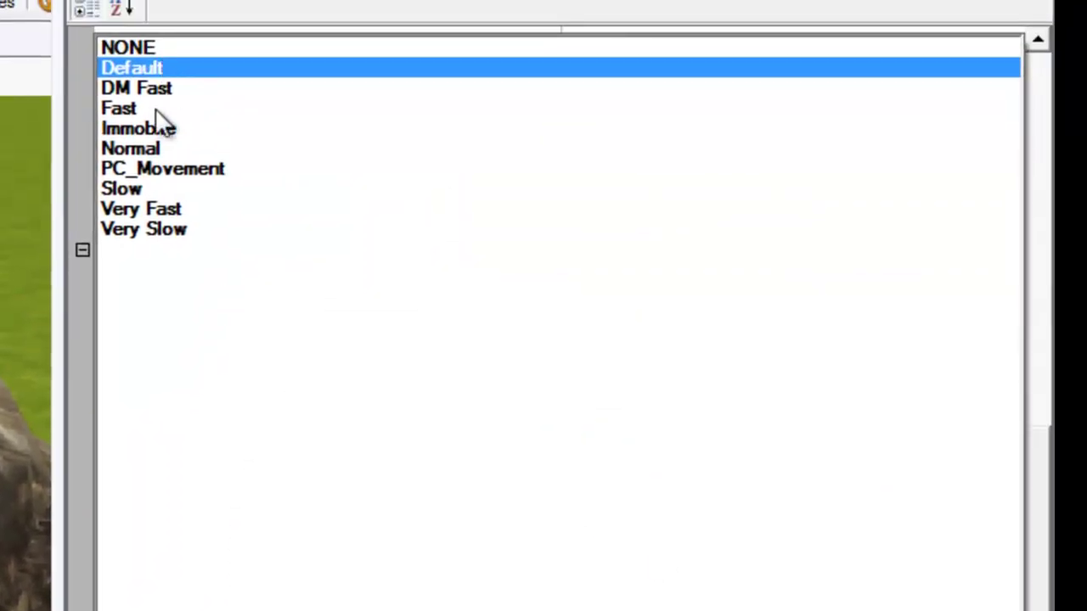
click(158, 129)
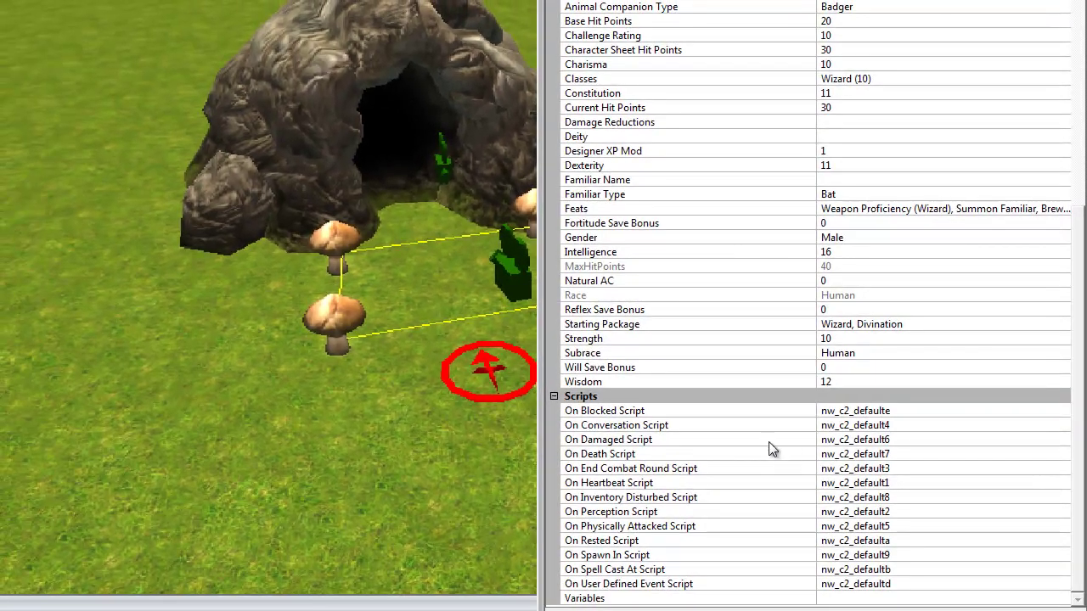
Open nw_c2_default1 from On Heartbeat Script, copy all its code, and start a new script
click(887, 483)
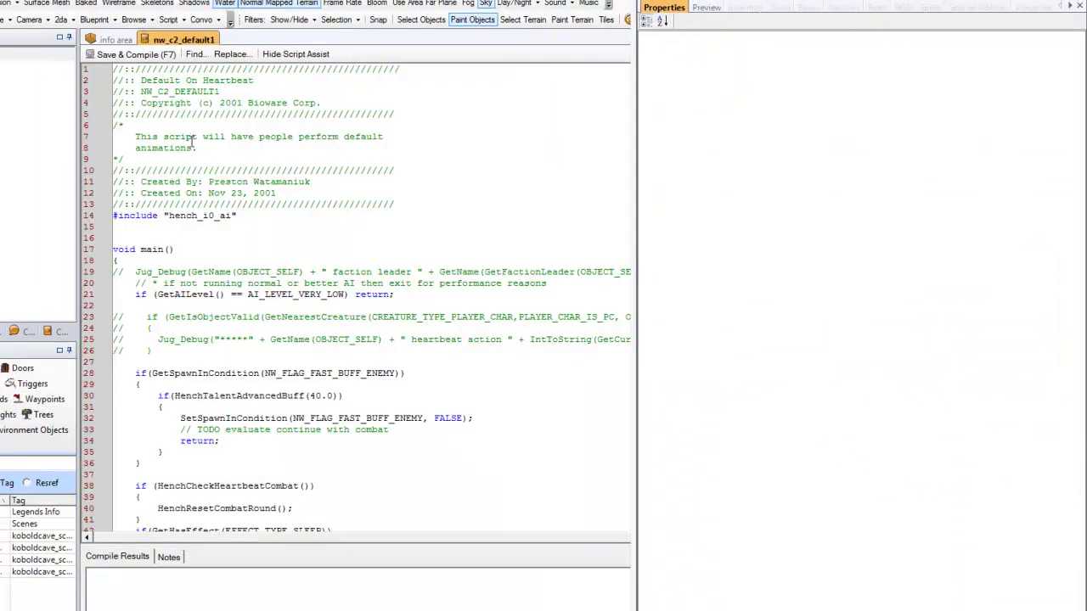
key(ctrl+a)
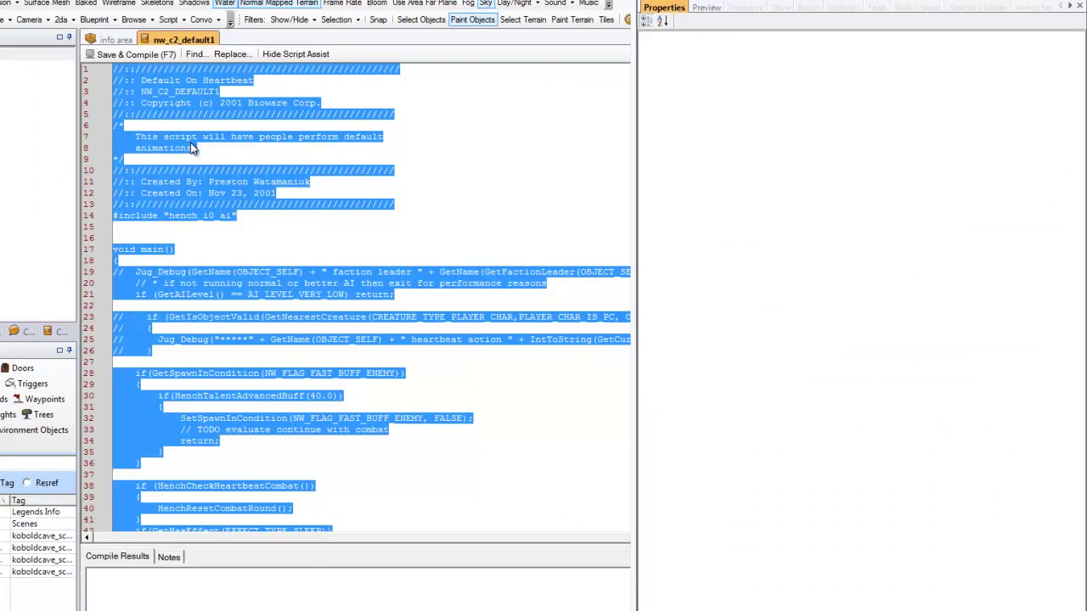
click(168, 20)
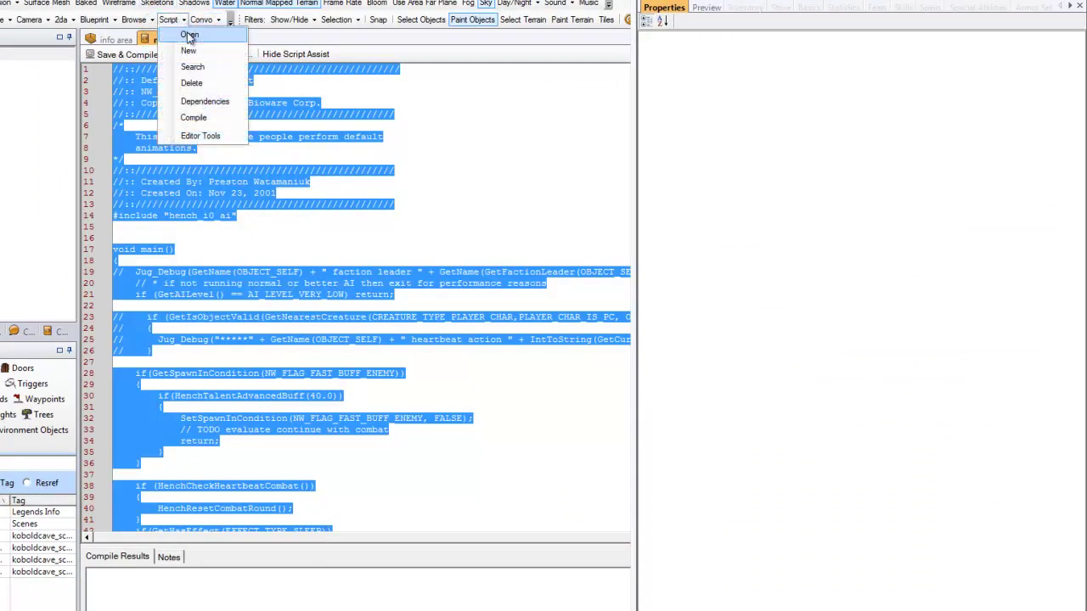
click(191, 51)
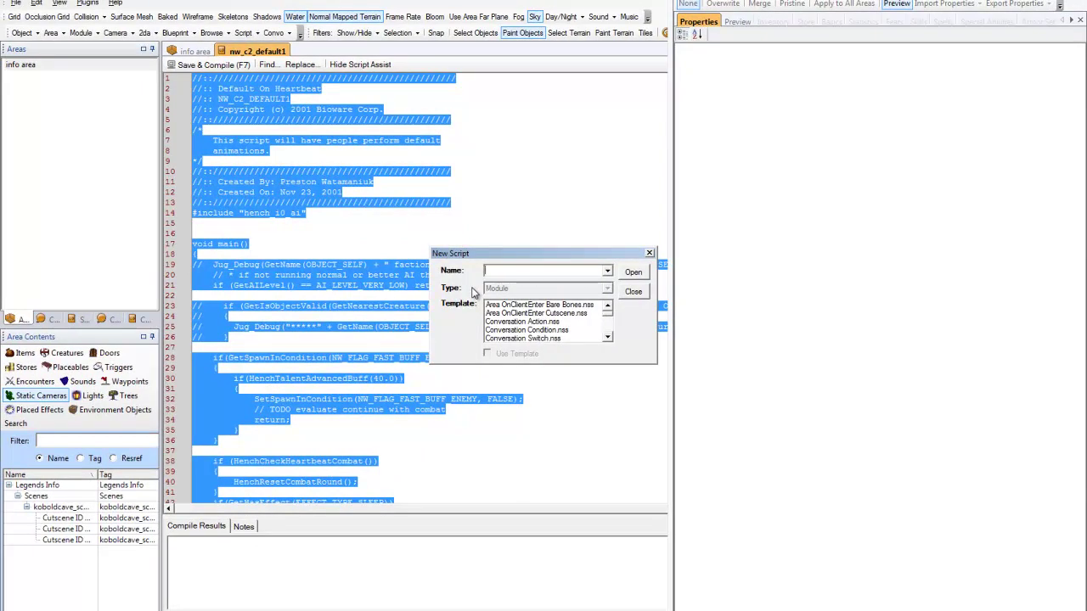
Create a script named customheartbeat and paste the default heartbeat code into it
text(customheartbeat)
click(634, 272)
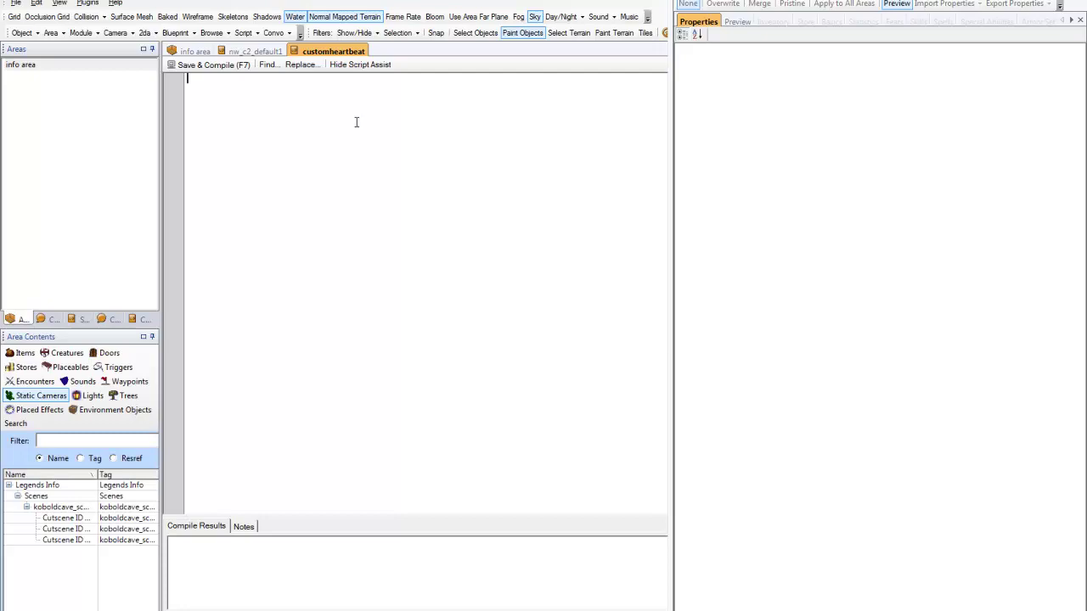
key(ctrl+v)
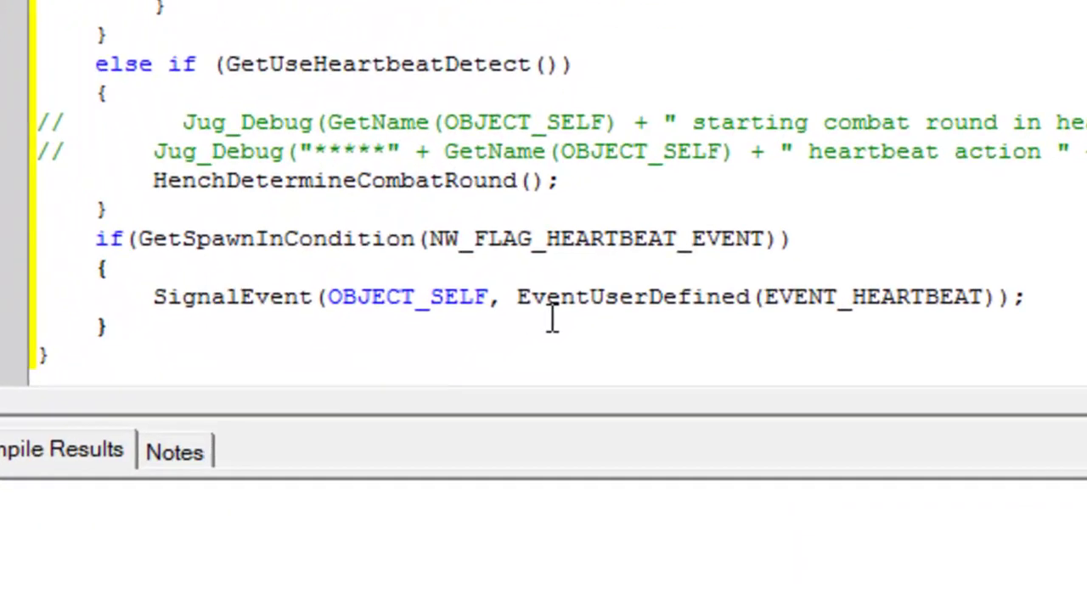
Add ExecuteScript("leg_all_masterheartbeat", OBJECT_SELF); before the closing brace and compile with F7
click(378, 481)
key(Return)
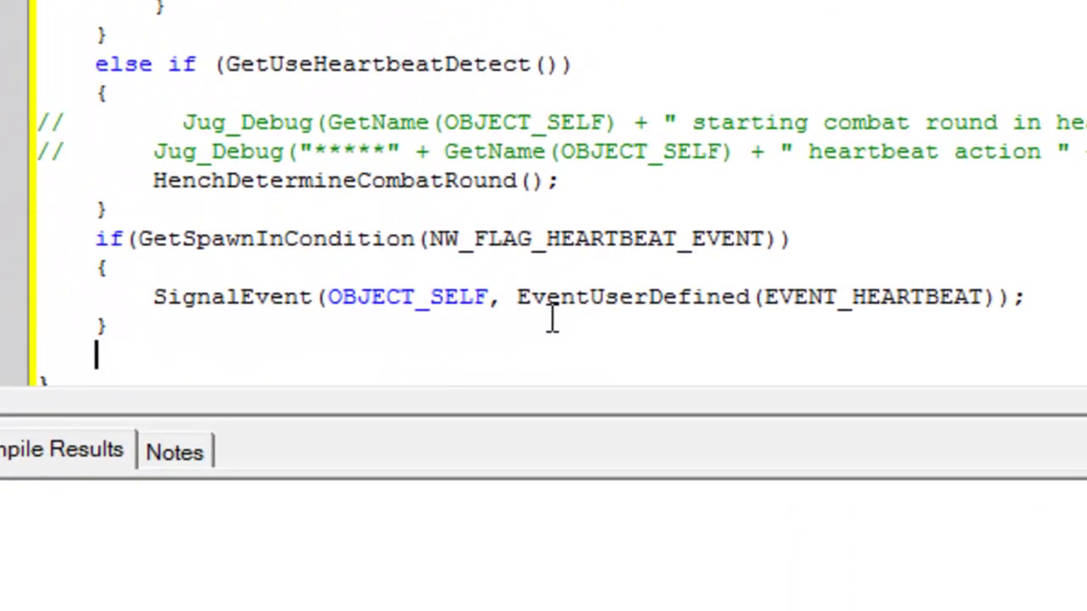
key(Return)
text(Ex)
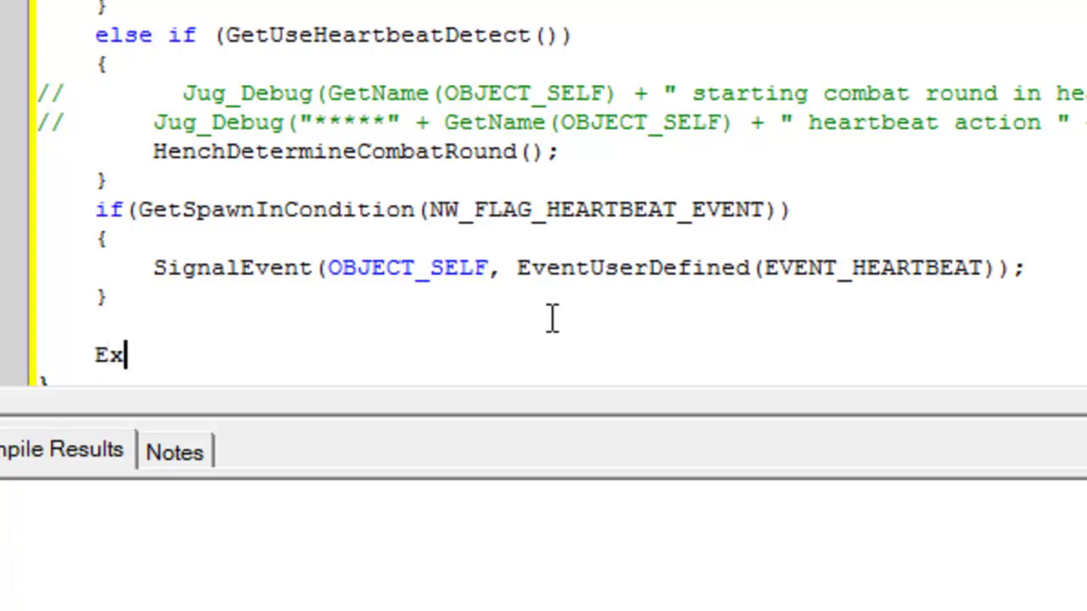
text(ecuteScript)
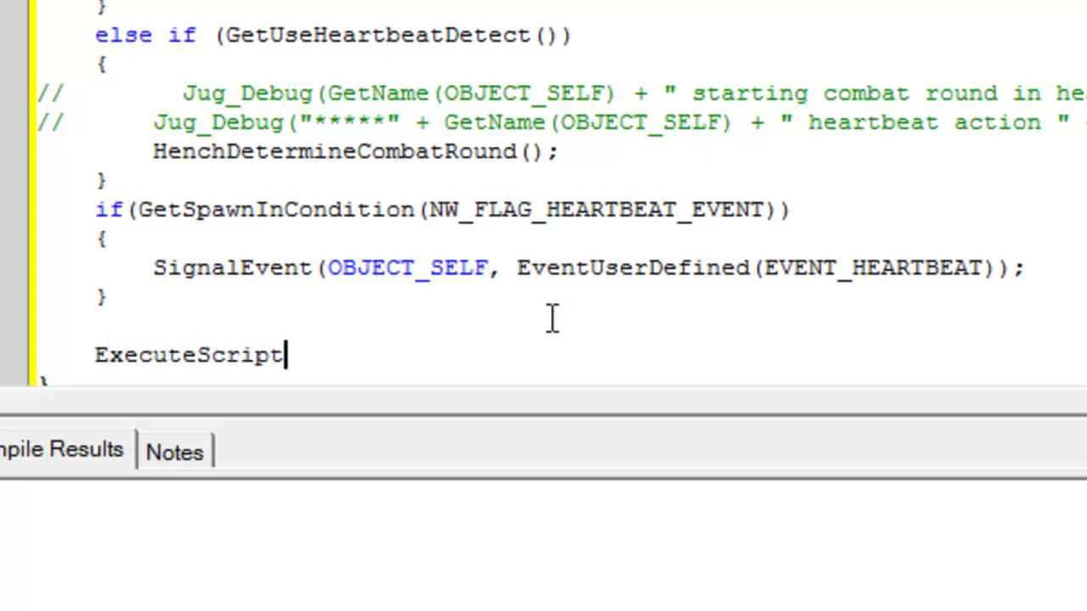
text(("leg_all_masterhear)
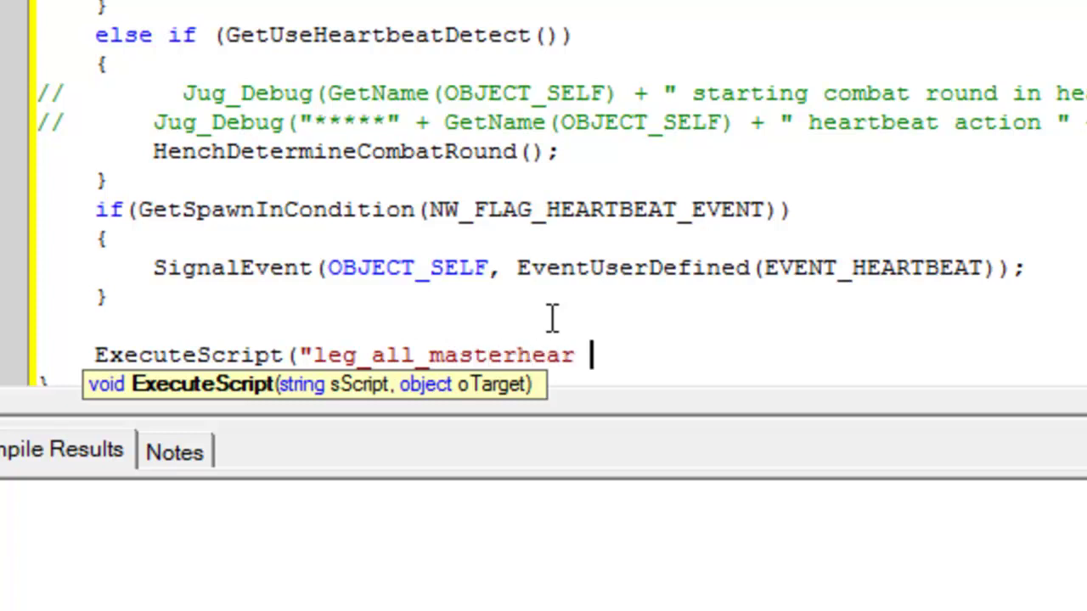
key(BackSpace)
text(tbeat"))
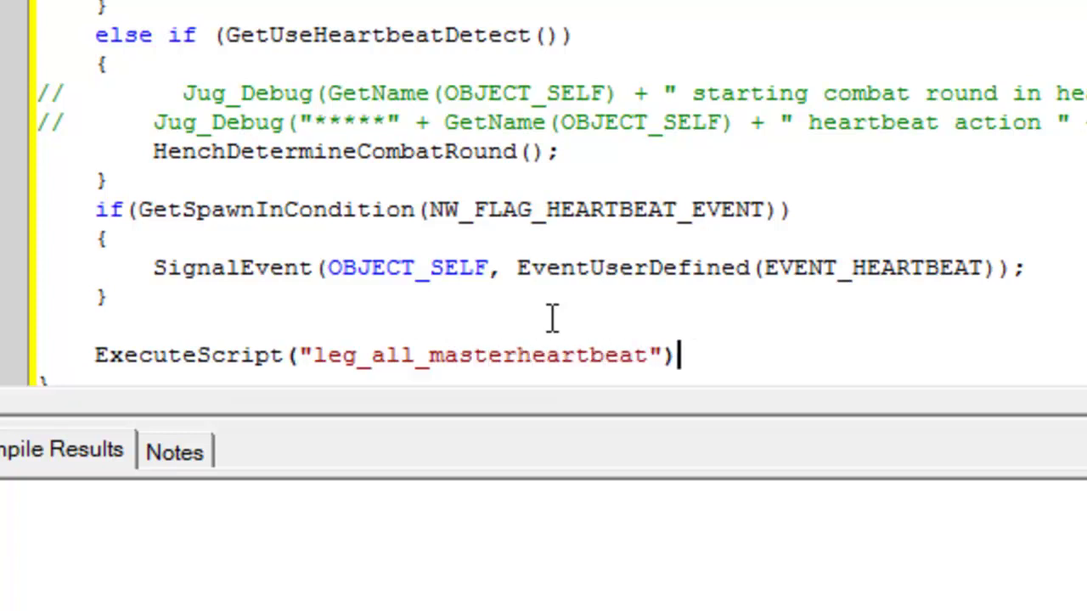
key(BackSpace)
text(, OBJECT_SELF);)
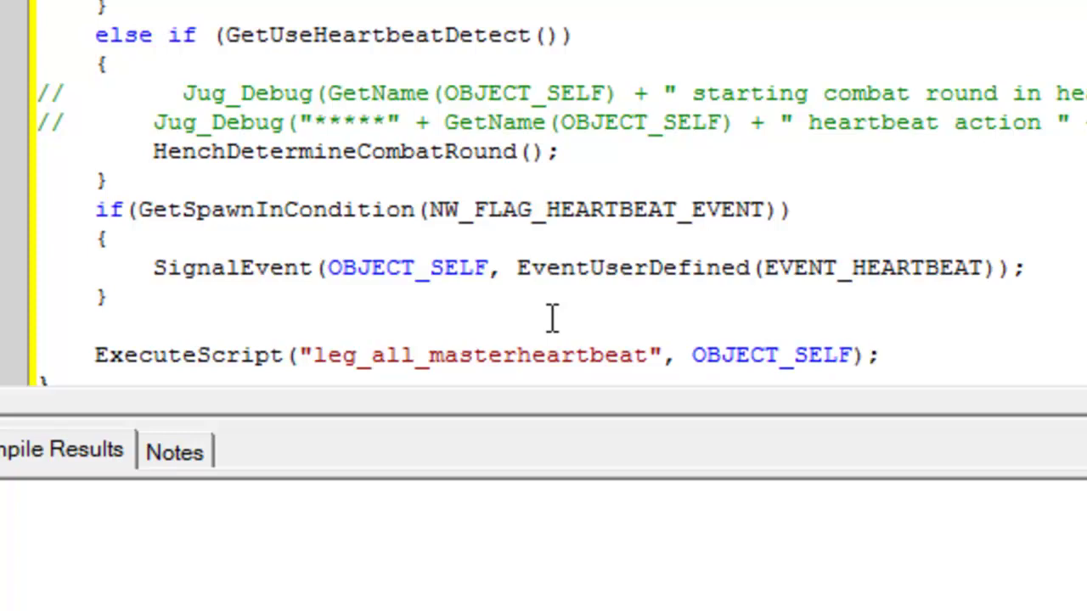
key(Down)
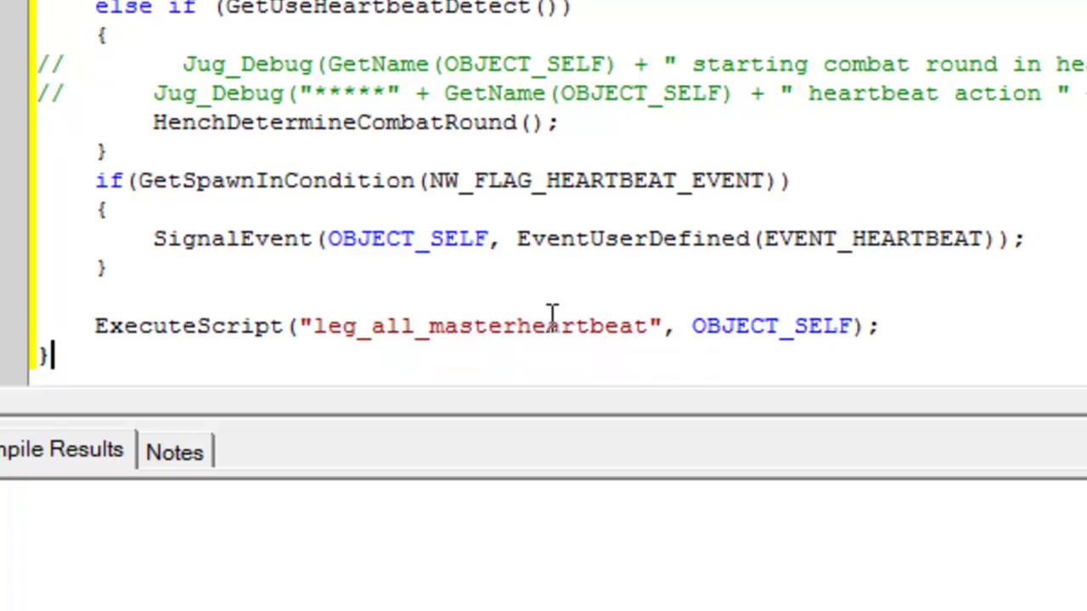
key(F7)
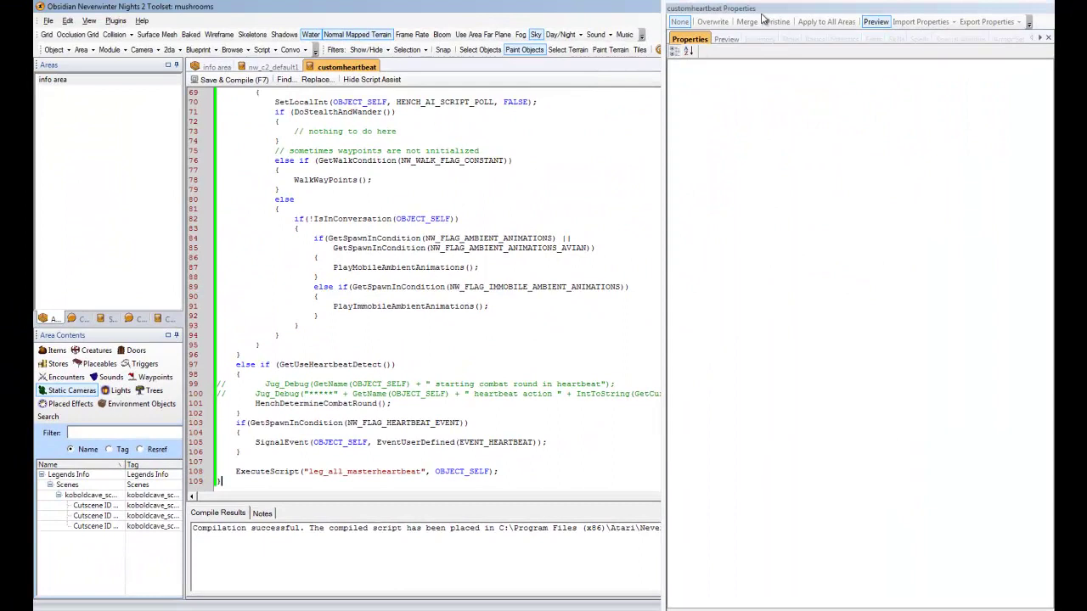
double_click(765, 9)
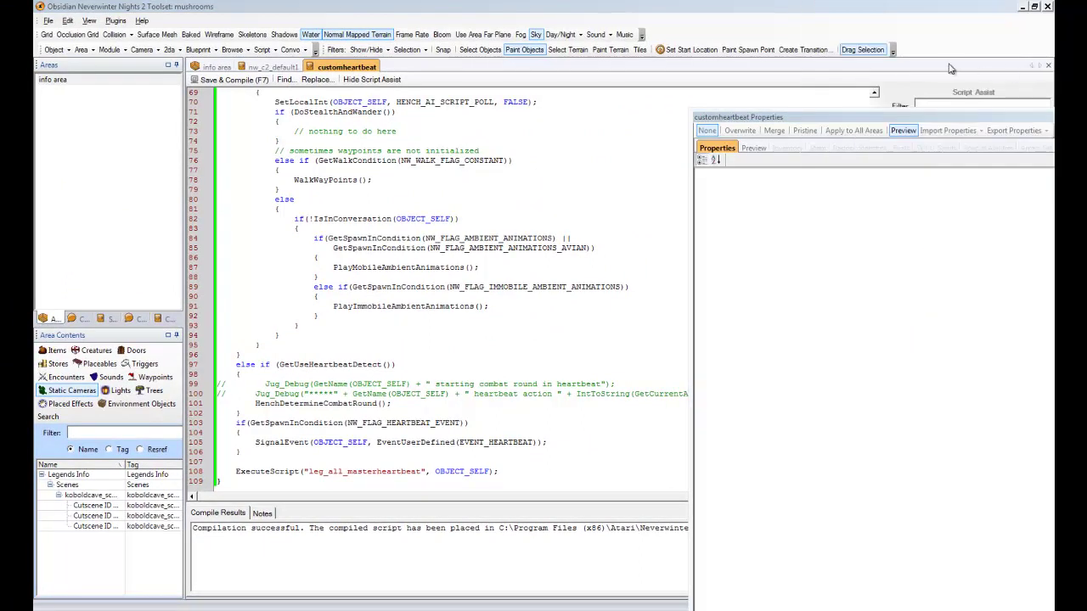
Close the customheartbeat and nw_c2_default1 script tabs
click(1048, 66)
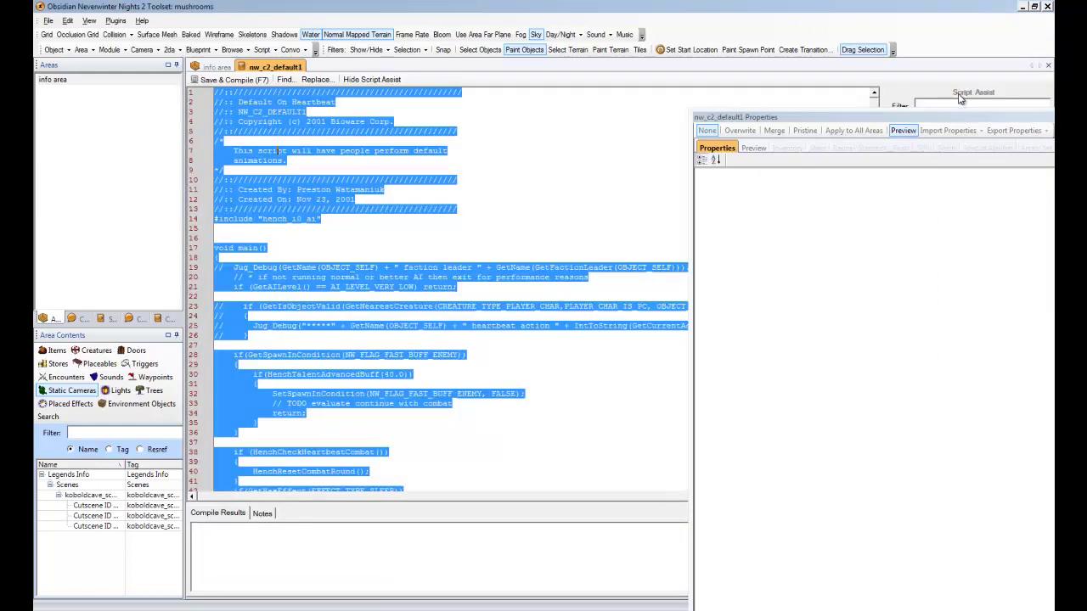
click(1048, 66)
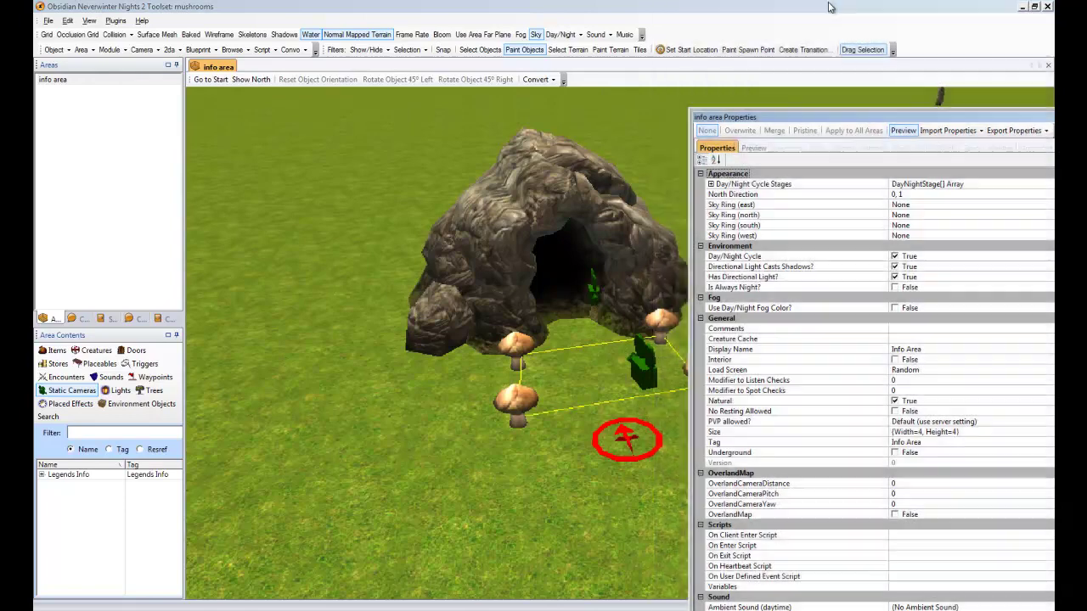
drag(831, 6, 831, 7)
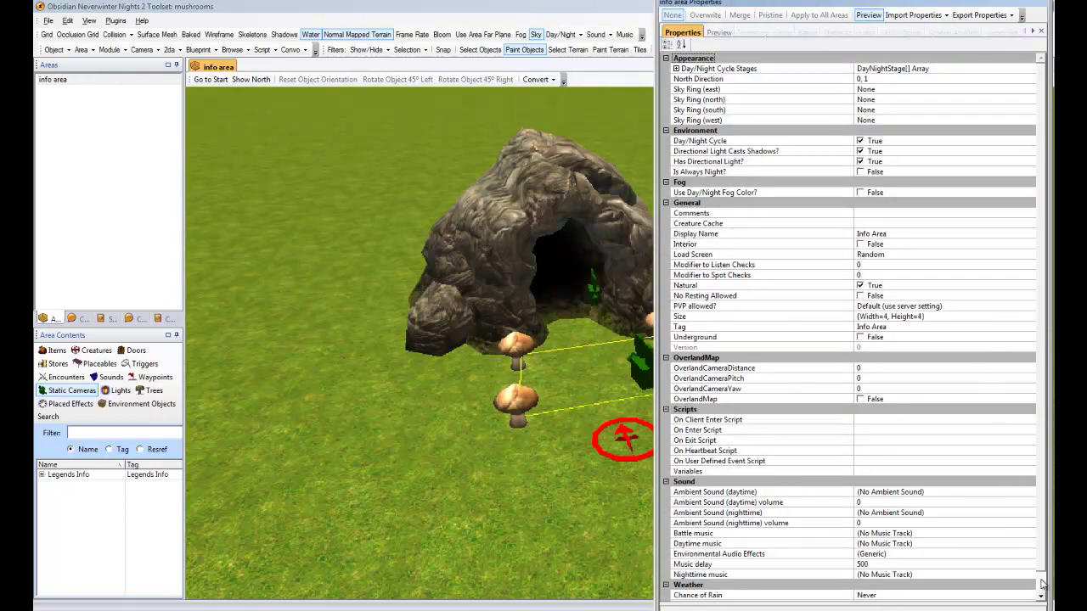
Set Aldanon's On Heartbeat Script to customheartbeat
scroll(1043, 585, down, 1)
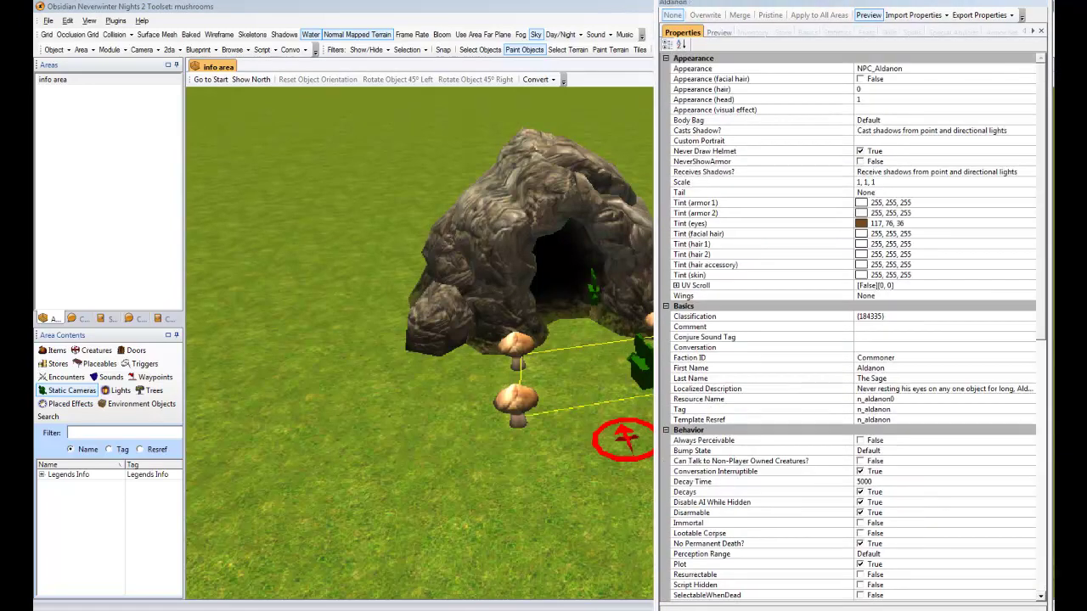
scroll(1042, 499, down, 10)
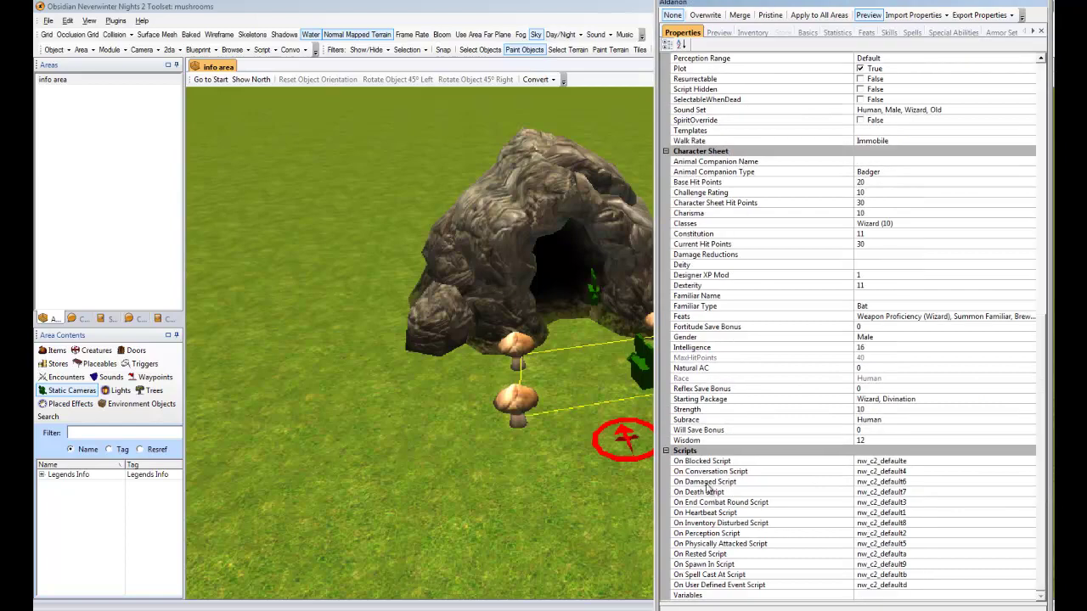
click(873, 513)
click(1030, 514)
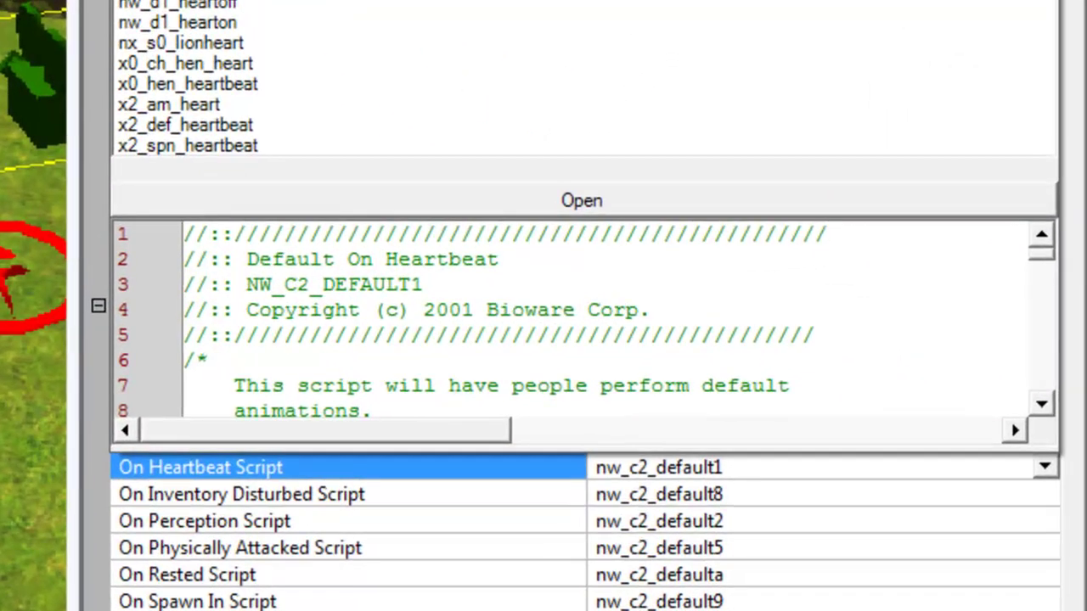
click(548, 228)
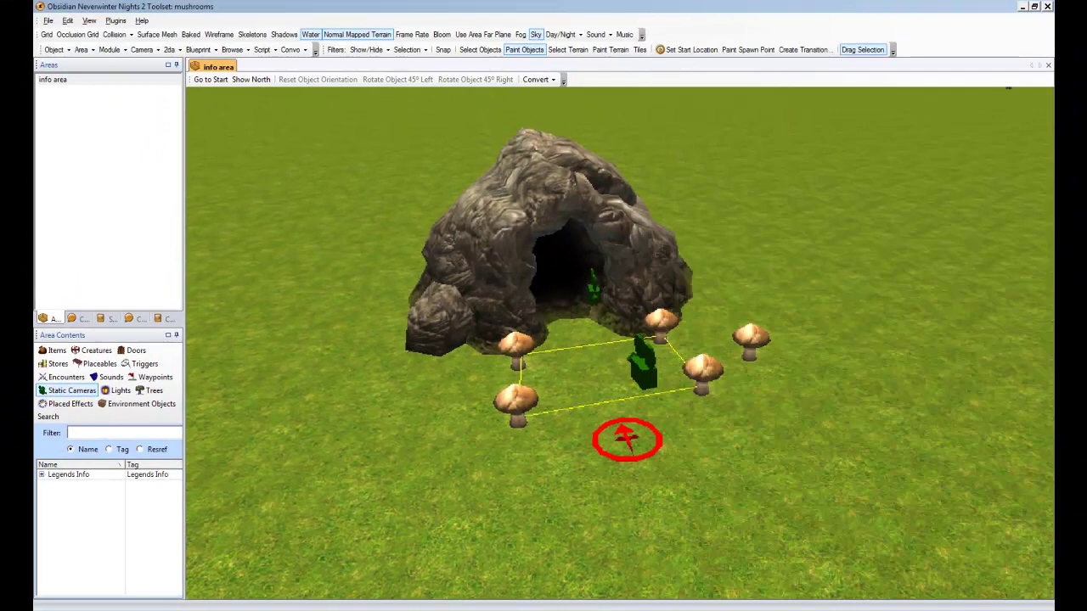
In the Legends Info Plugin, create a crier and queue named koboldcave_crier
key(Escape)
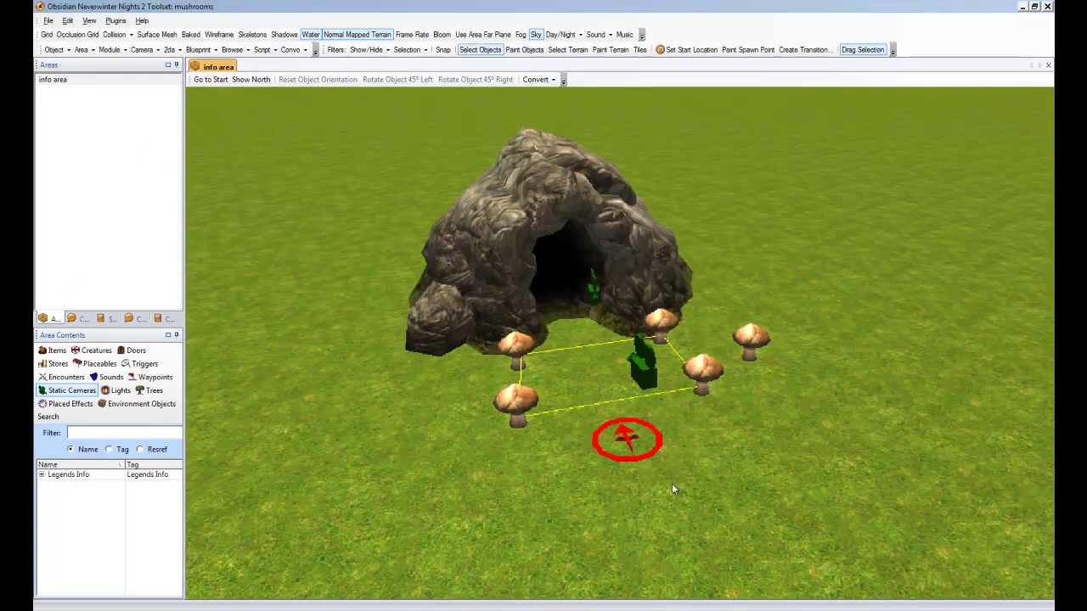
click(114, 24)
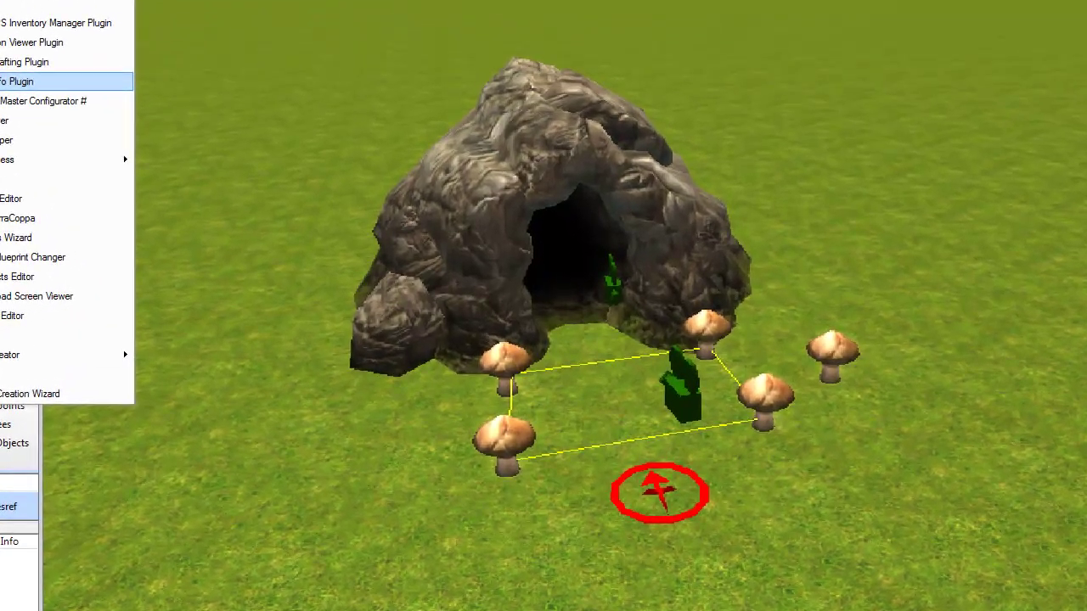
click(151, 144)
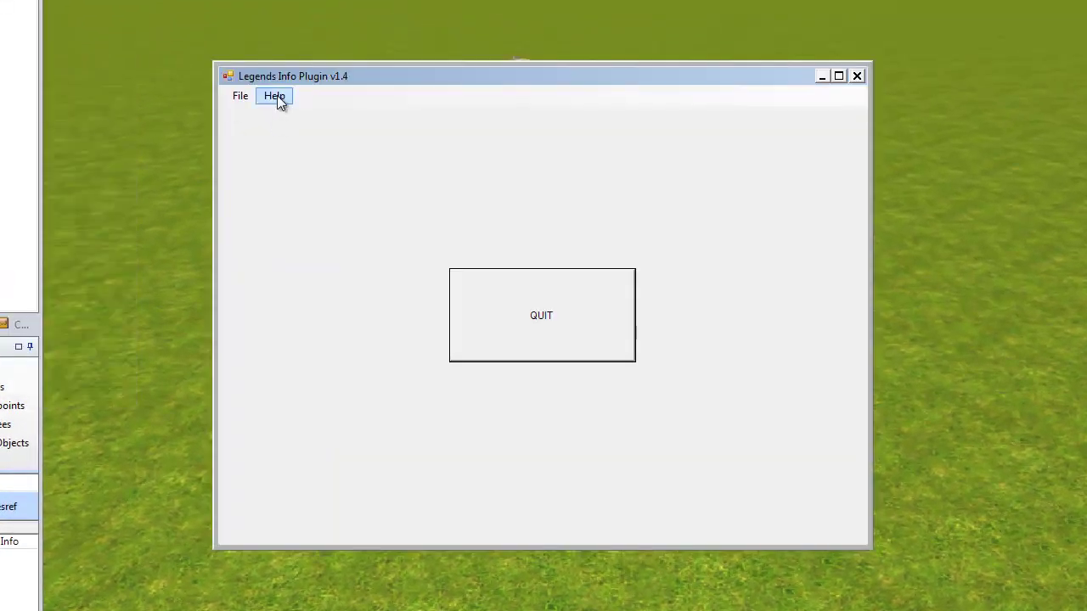
click(240, 95)
mouse_move(255, 141)
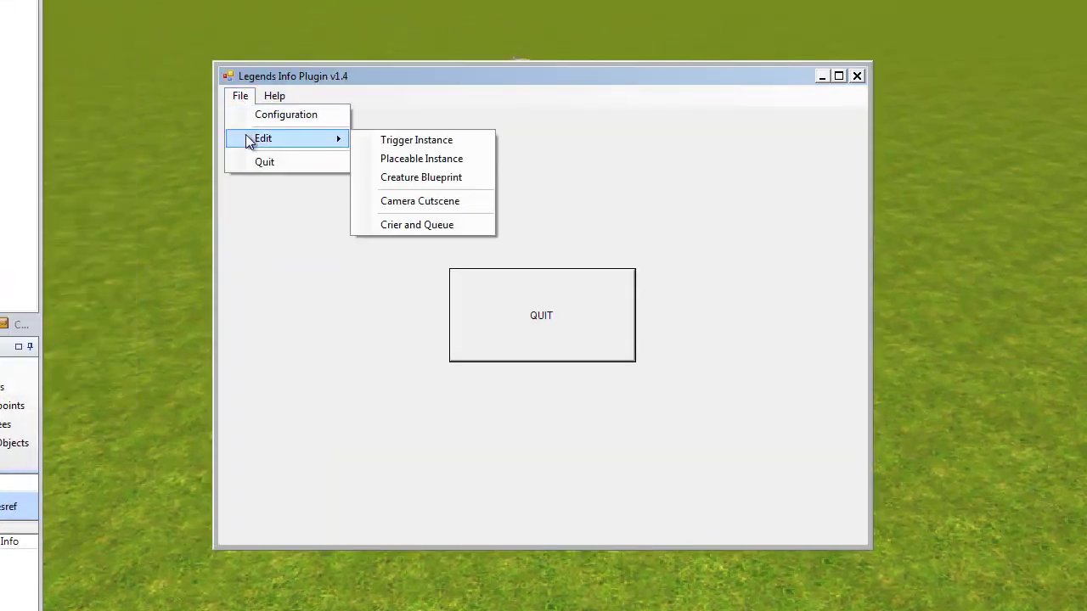
click(433, 226)
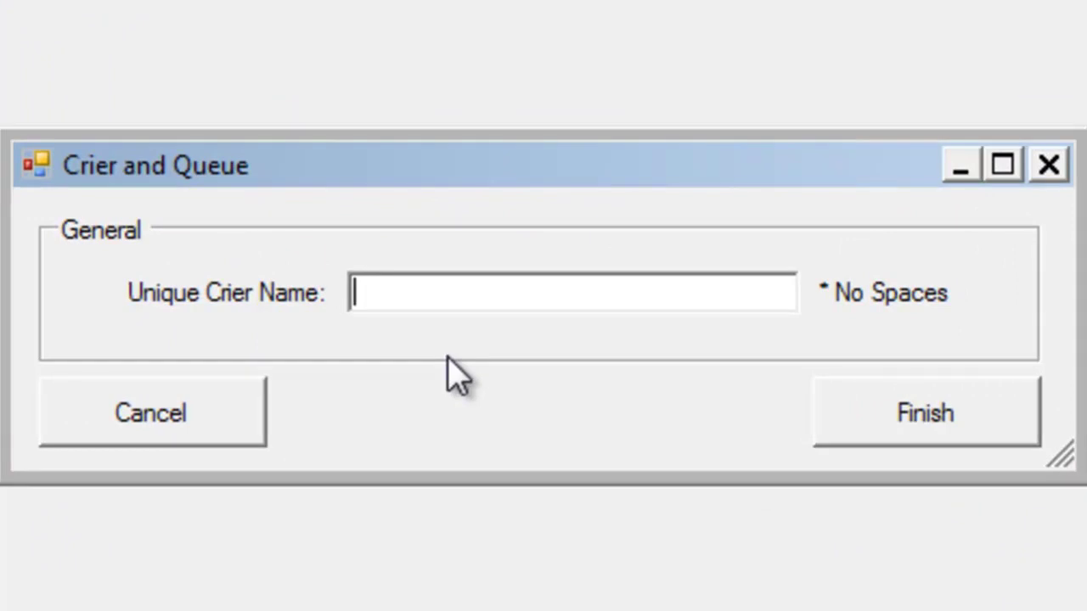
text(koboldcave)
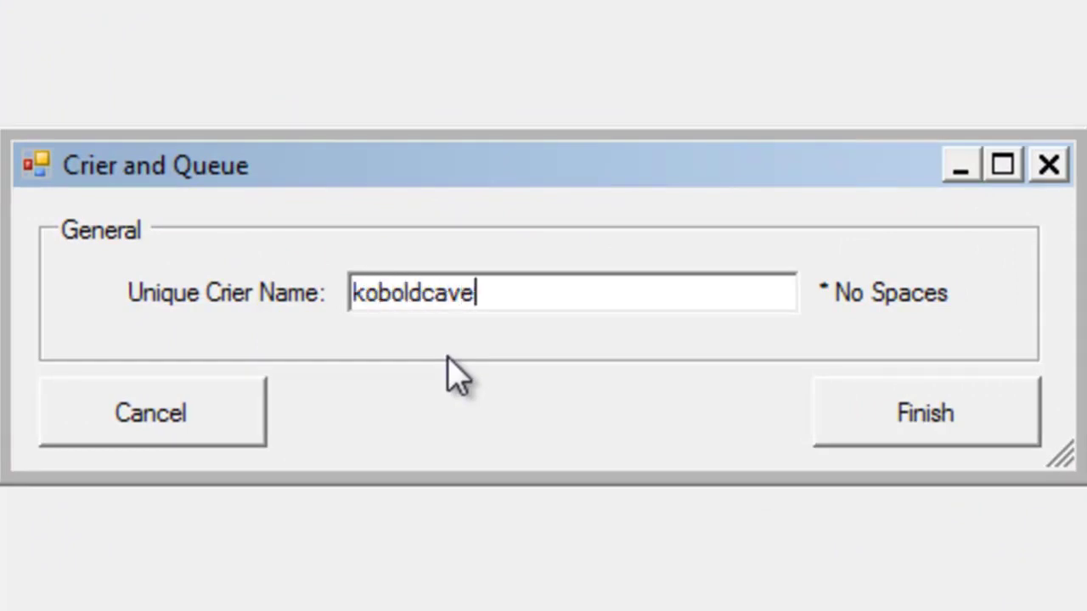
text(_crier)
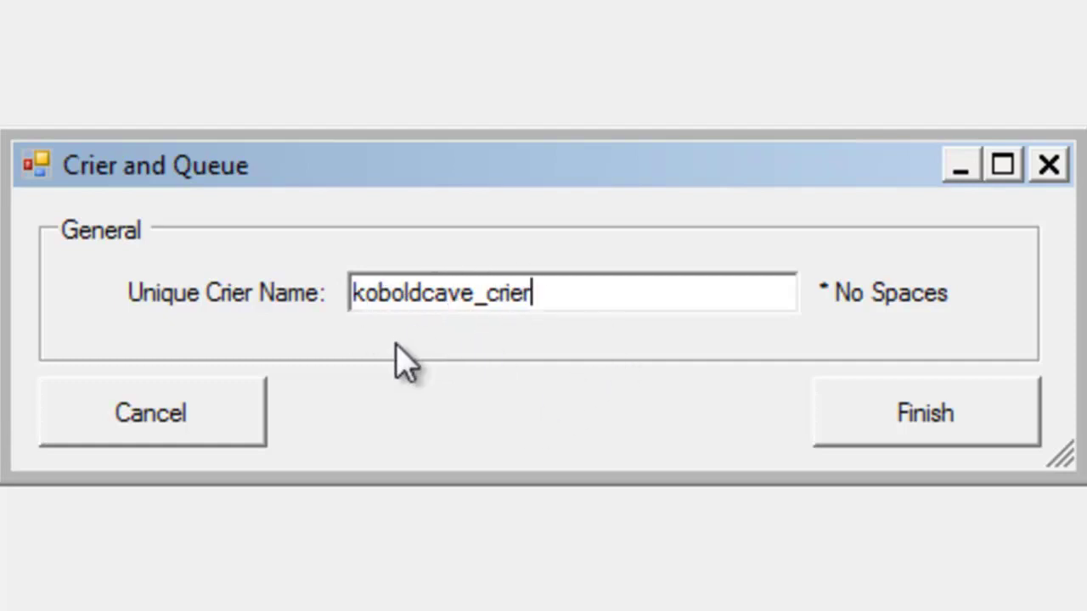
click(921, 419)
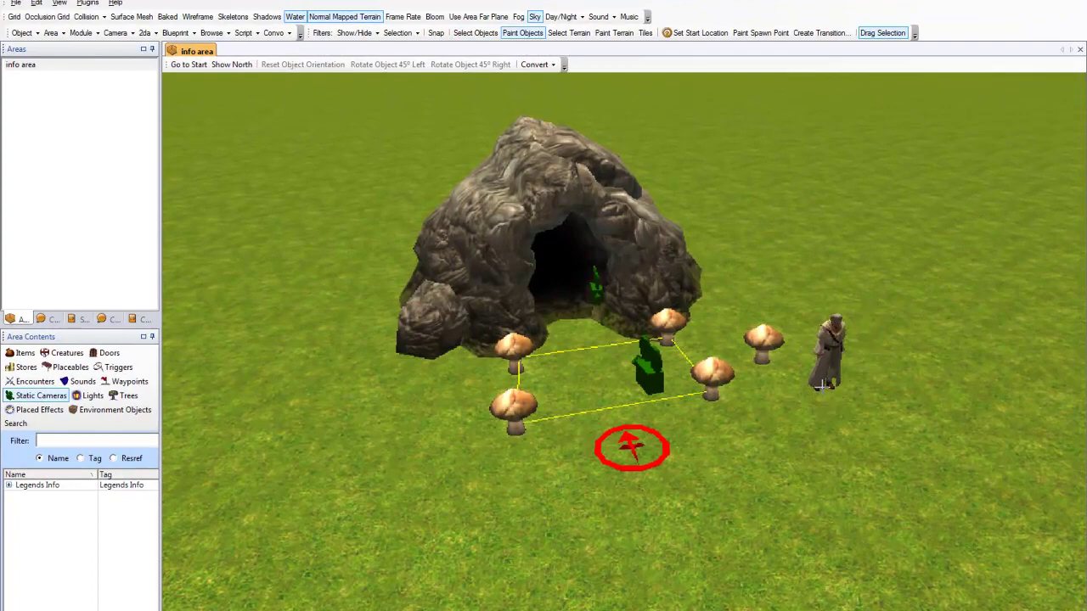
Place the robed crier by the mushrooms and expand Placeables > Legends Info > Crier Queues > koboldcave_crier
click(828, 372)
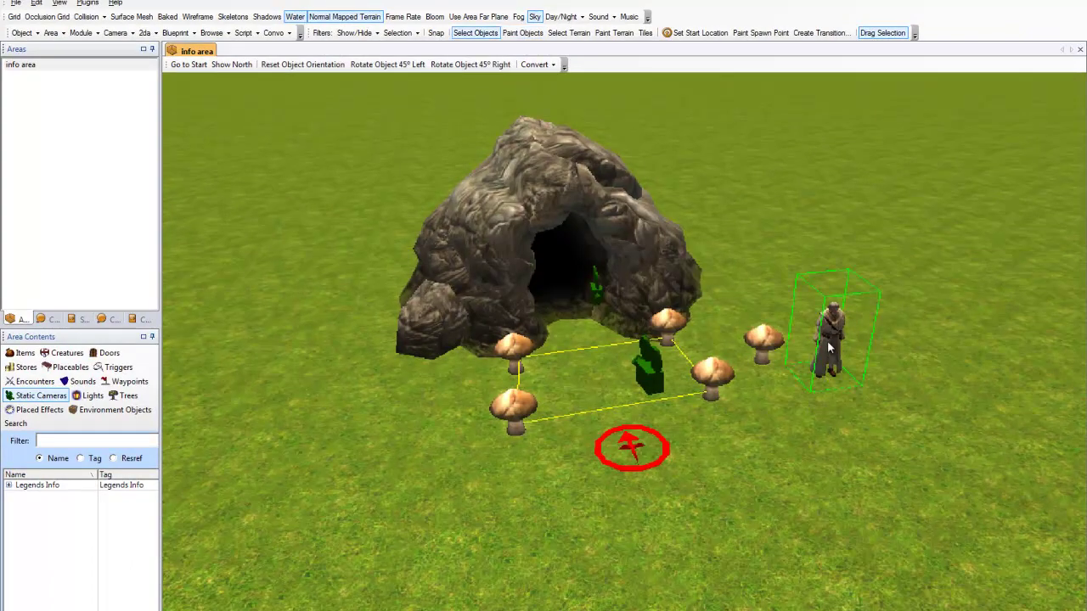
click(871, 342)
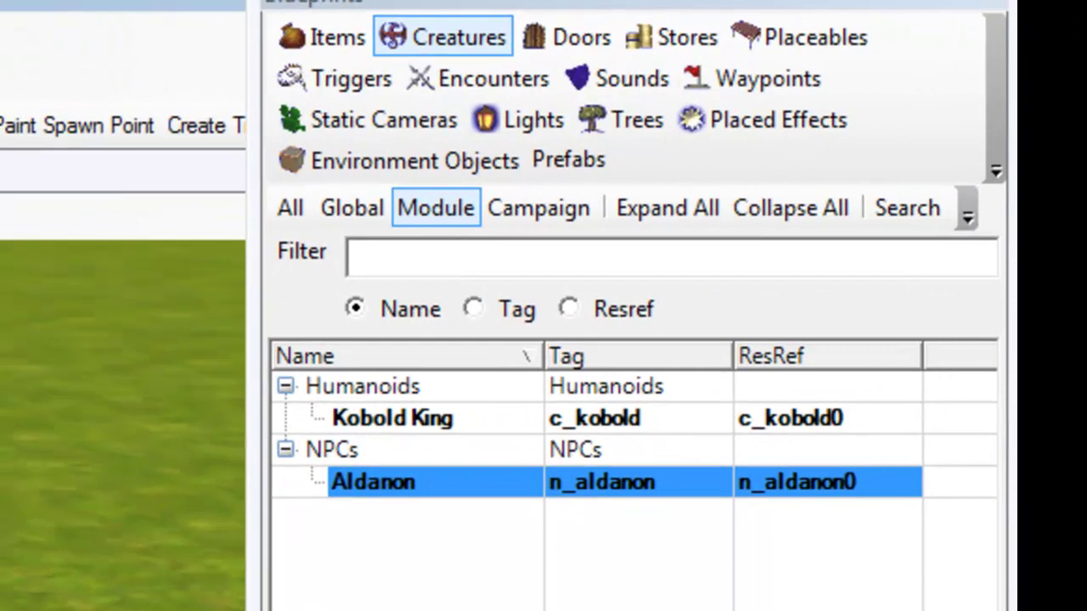
click(832, 37)
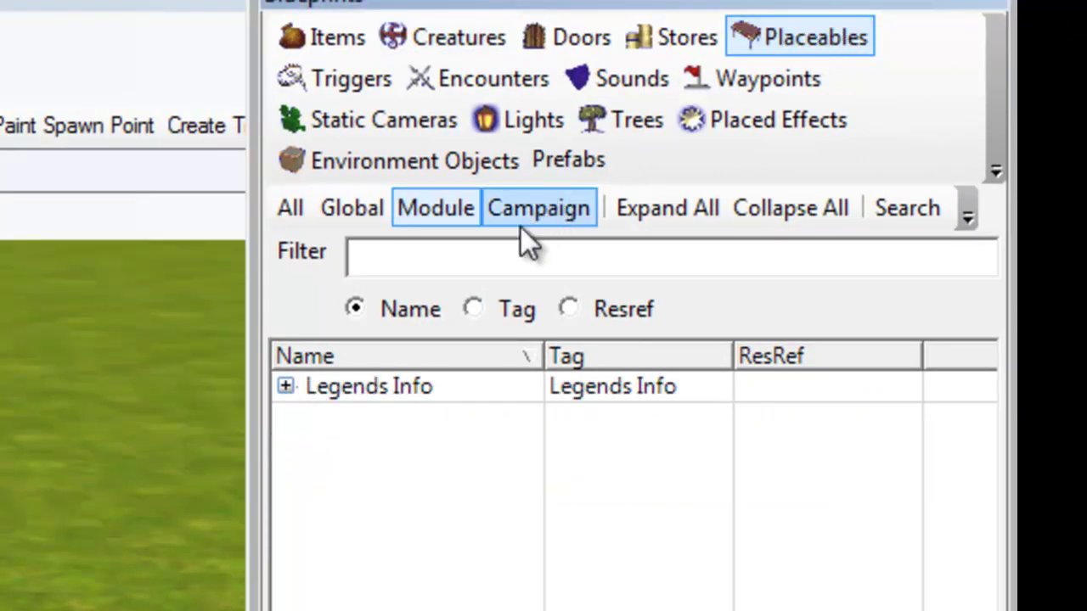
click(286, 388)
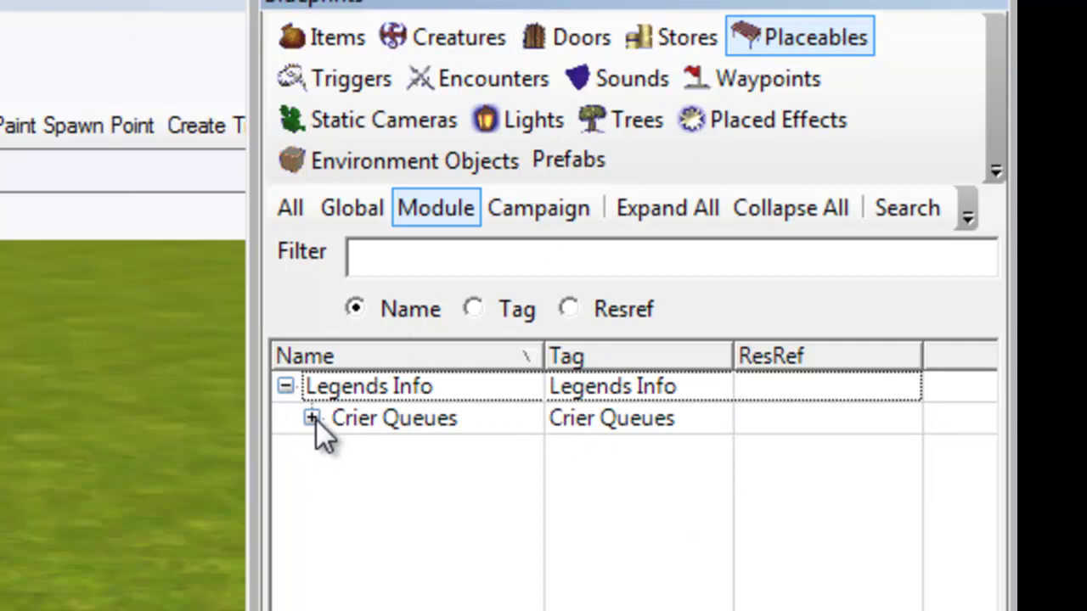
click(313, 418)
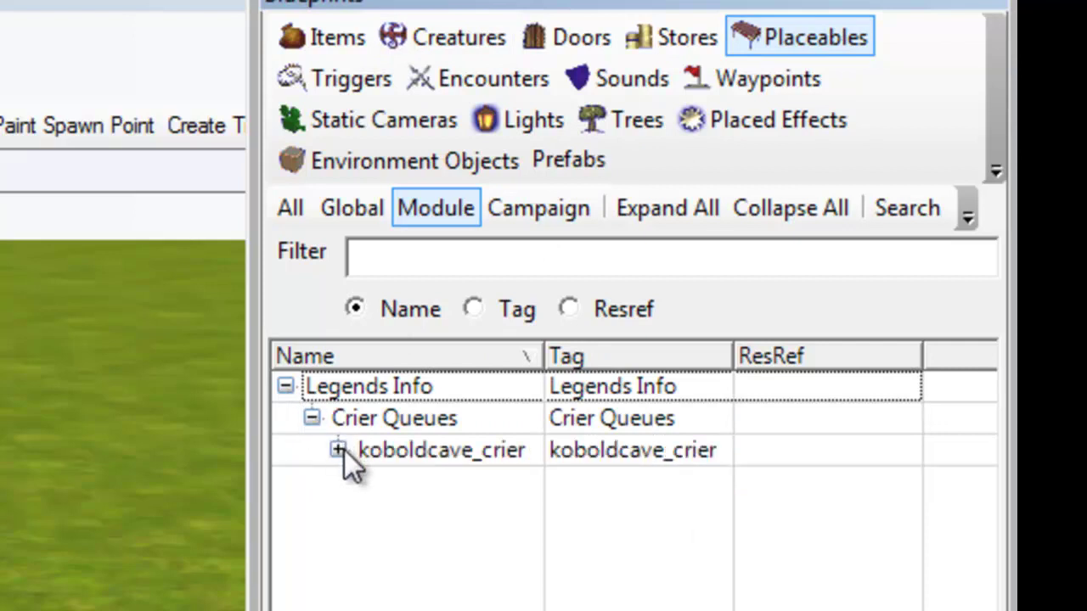
click(338, 450)
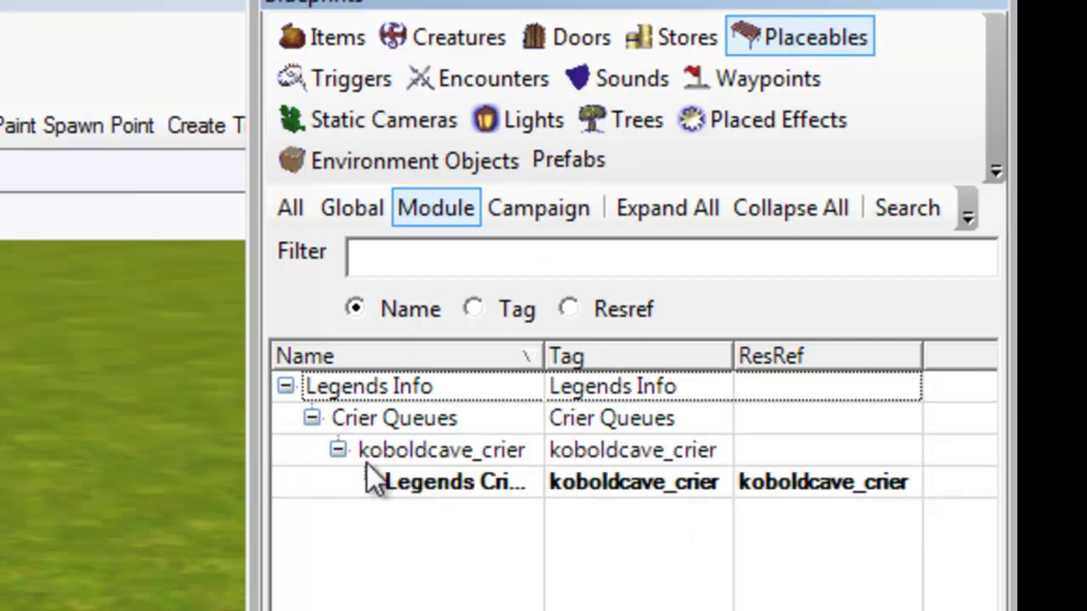
Place the Legends Crier koboldcave_crier queue beside the robed crier, then zoom out
click(468, 481)
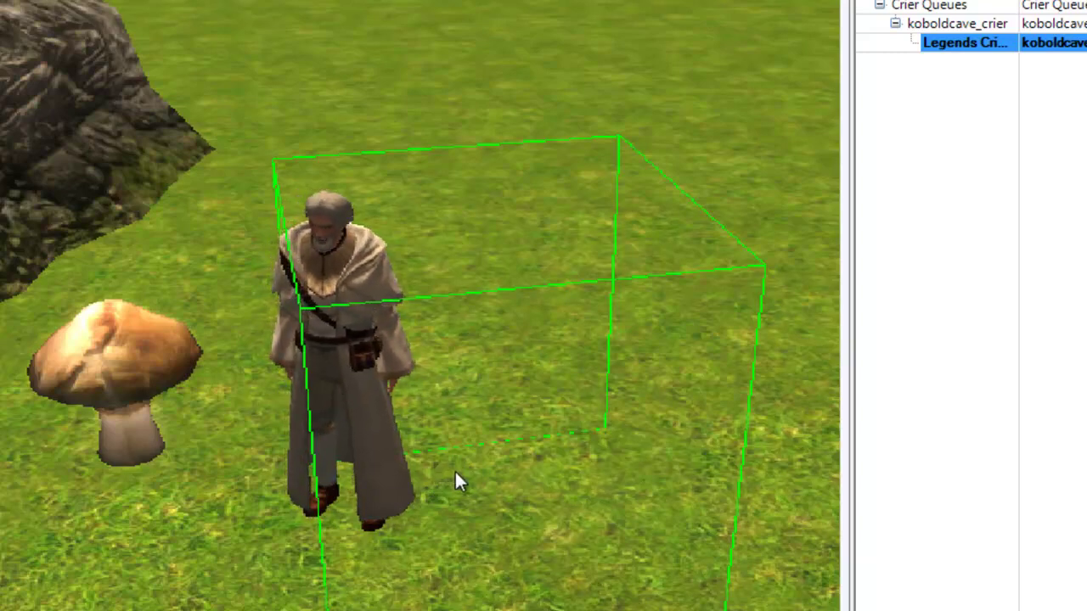
click(253, 589)
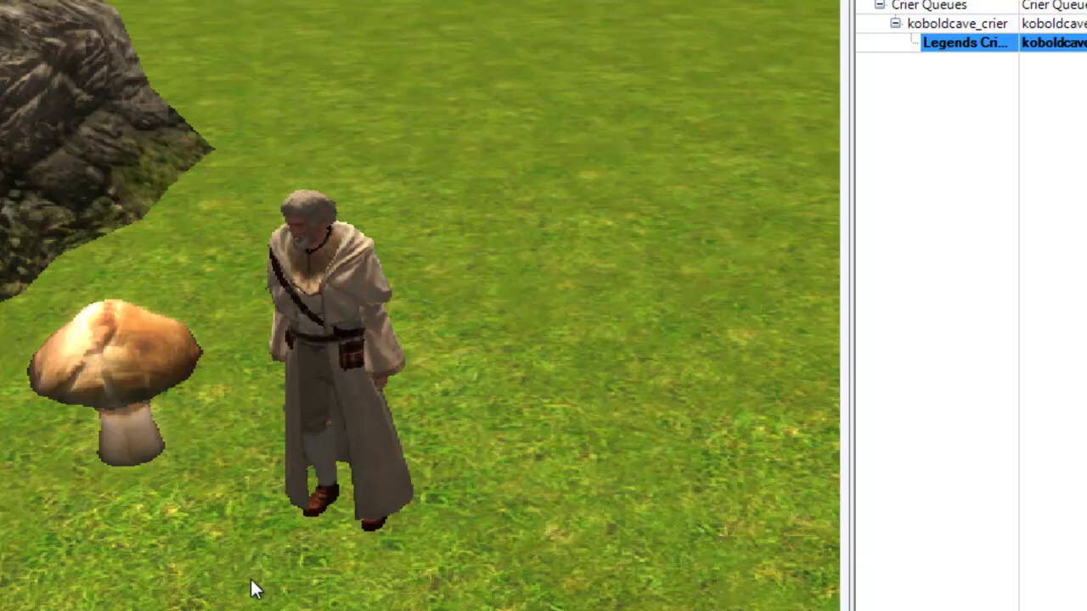
scroll(187, 588, down, 2)
scroll(186, 587, down, 3)
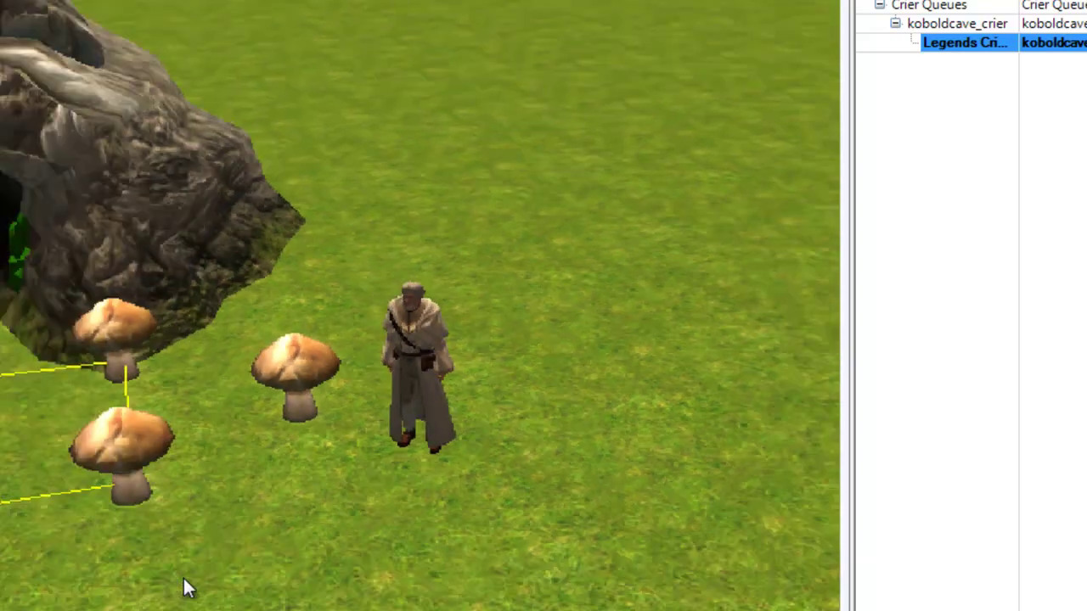
scroll(313, 563, up, 4)
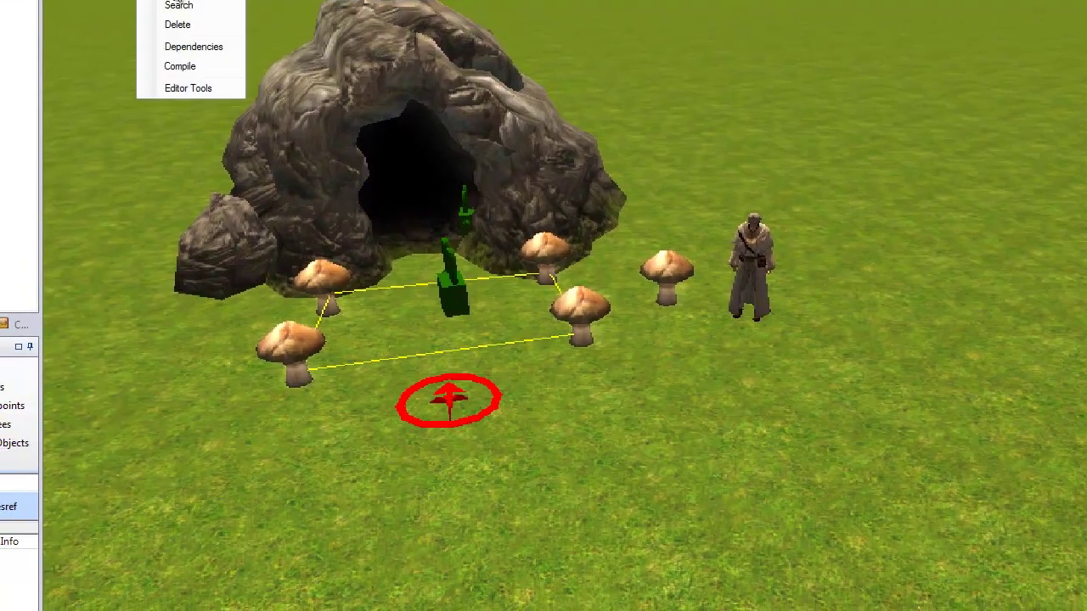
Create a new script named 'test' and open it in the script editor
click(179, 3)
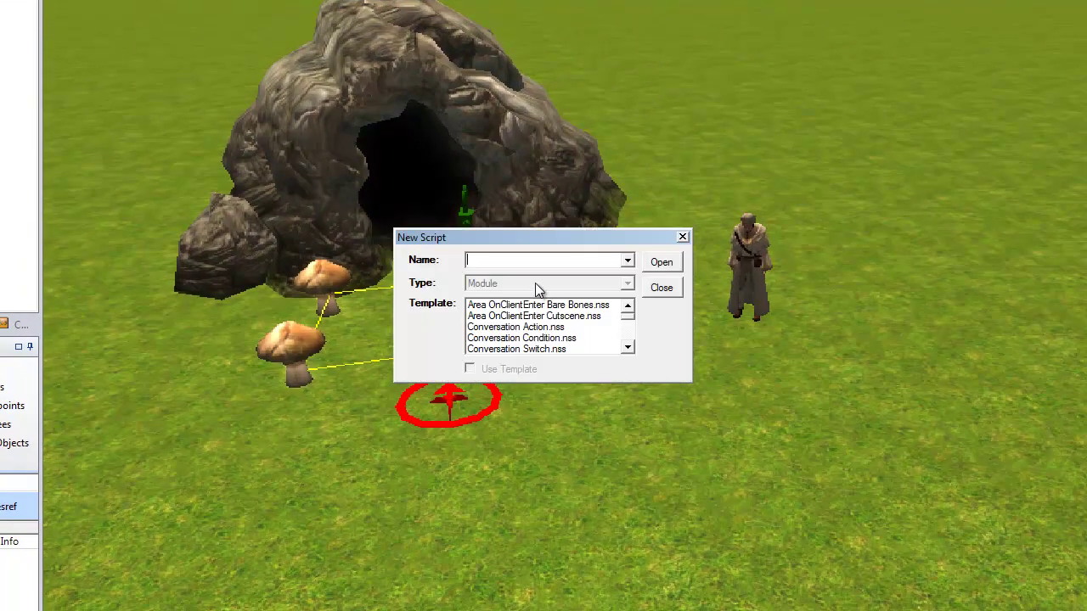
text(test)
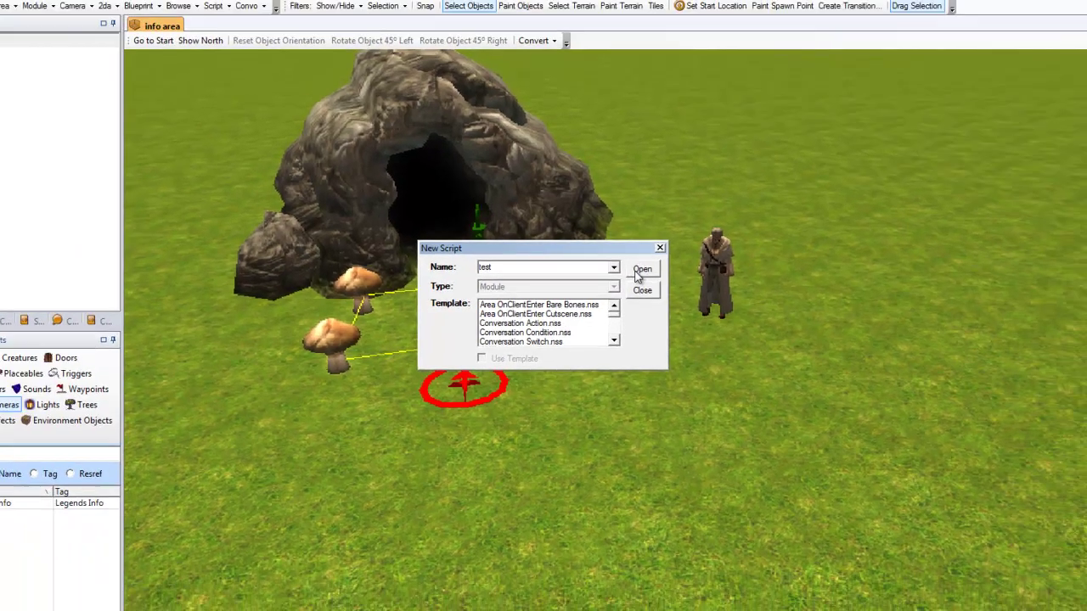
click(659, 264)
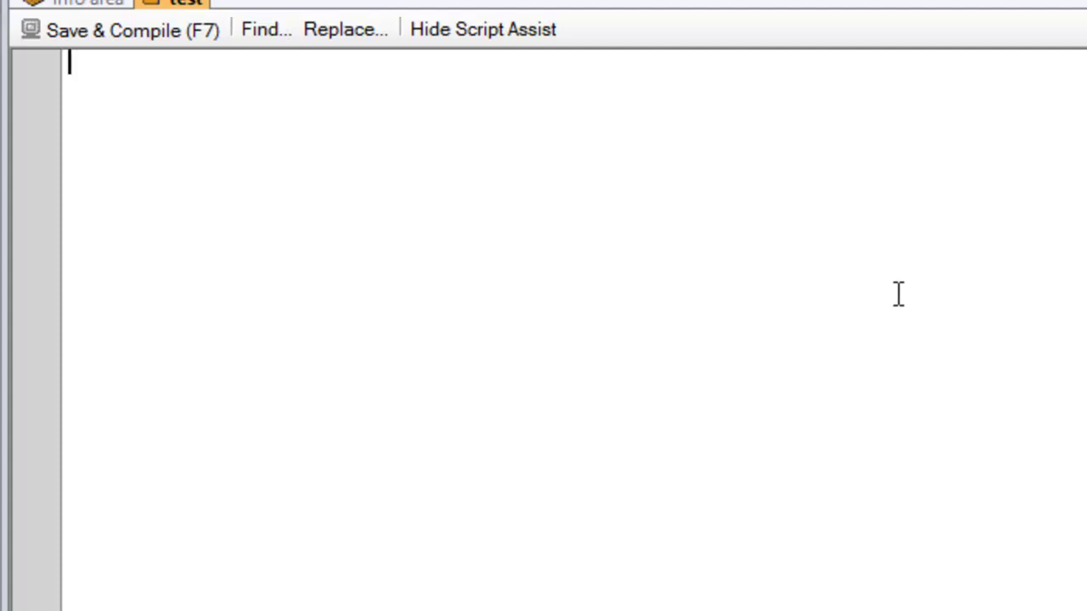
Type and erase 'void', then add five blank lines so the script spans six empty lines
text(void)
key(BackSpace)
key(BackSpace)
key(BackSpace)
key(BackSpace)
key(Return)
key(Return)
key(Return)
key(Return)
key(Return)
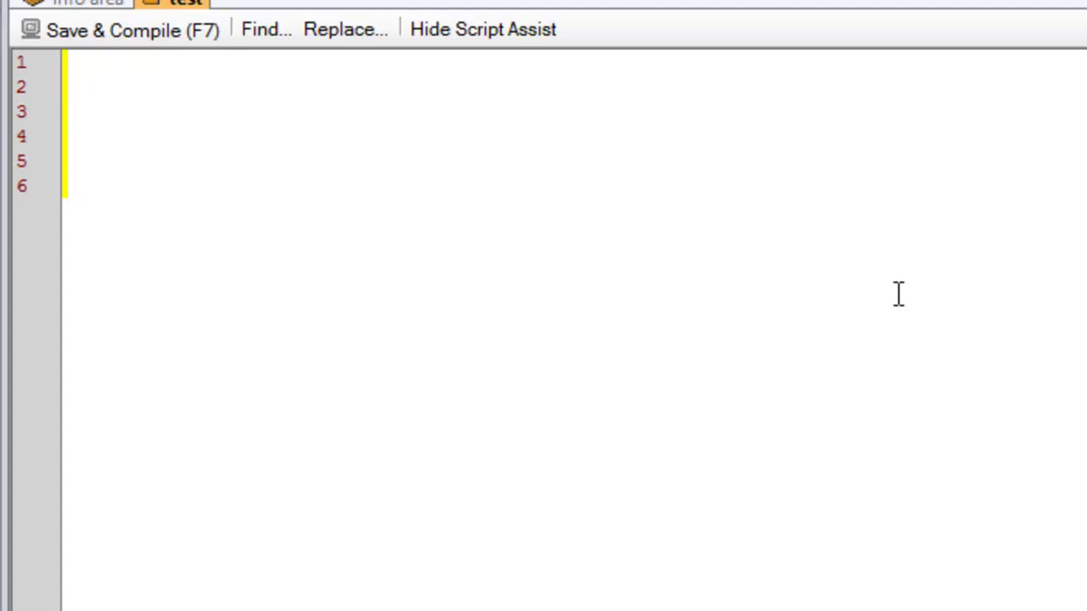